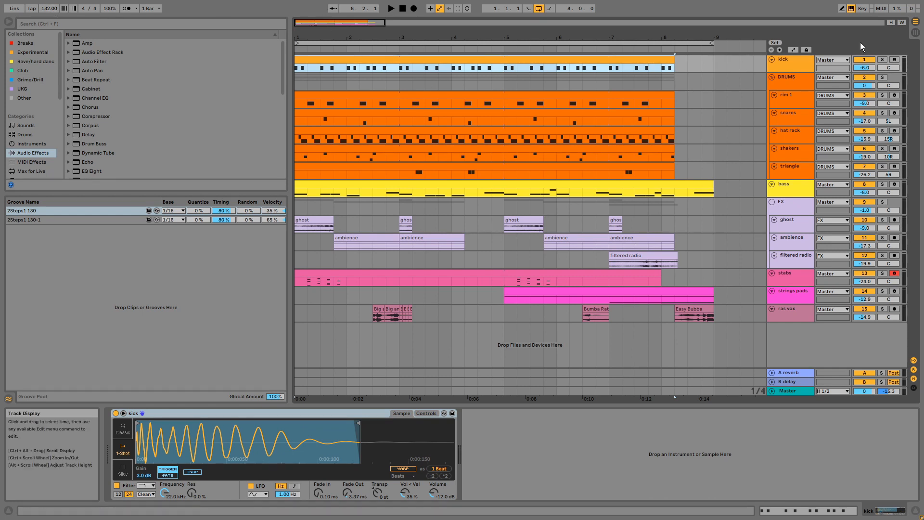
Step: Play the kick track in solo with its MIDI clip open to examine the pattern, then unsolo it
left_click(882, 60)
key("space")
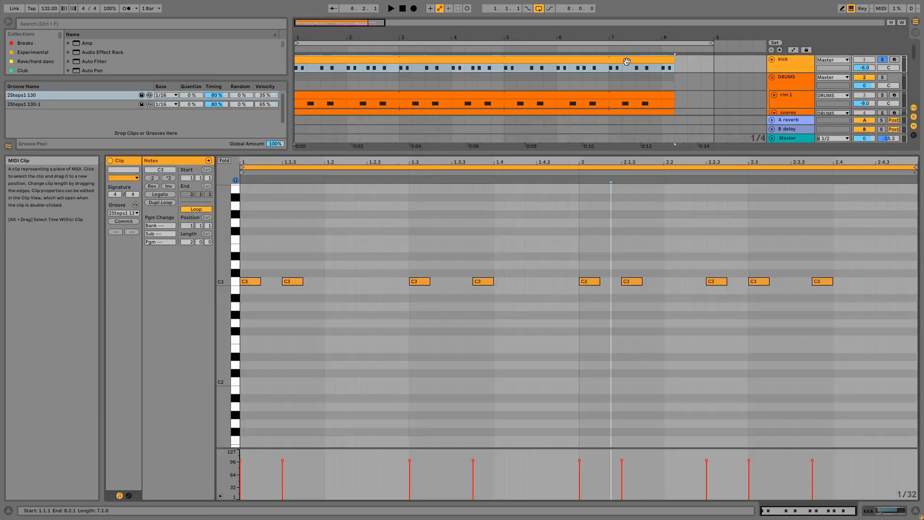
double_click(627, 61)
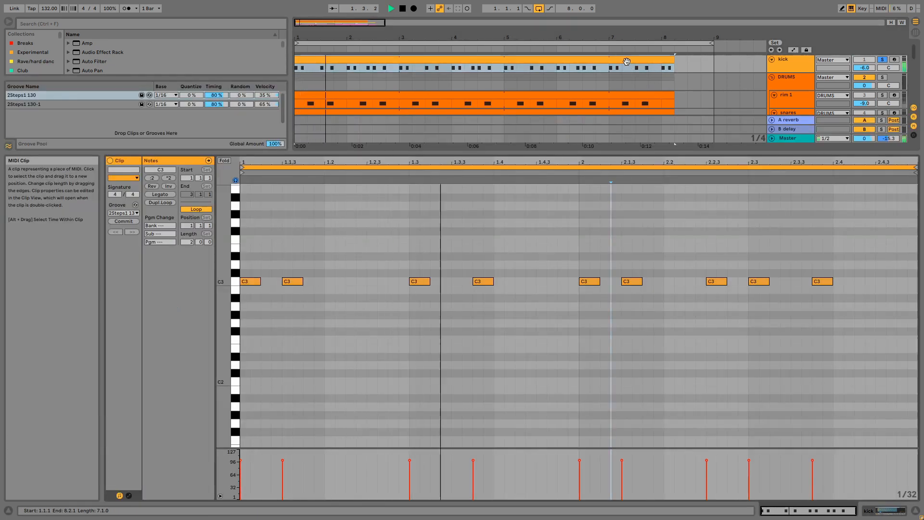
left_click(882, 60)
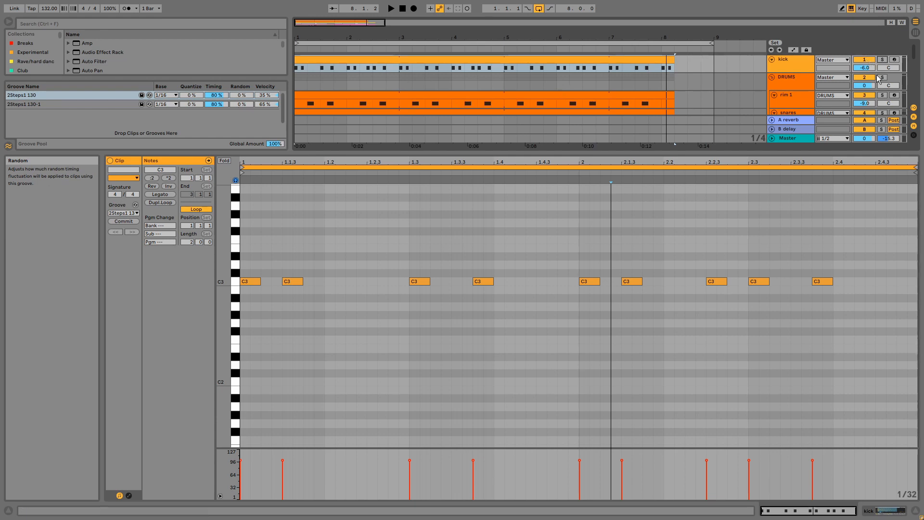
Step: Show the DRUMS group's effects, solo the group and play it with the rim 1 clip selected
left_click(797, 83)
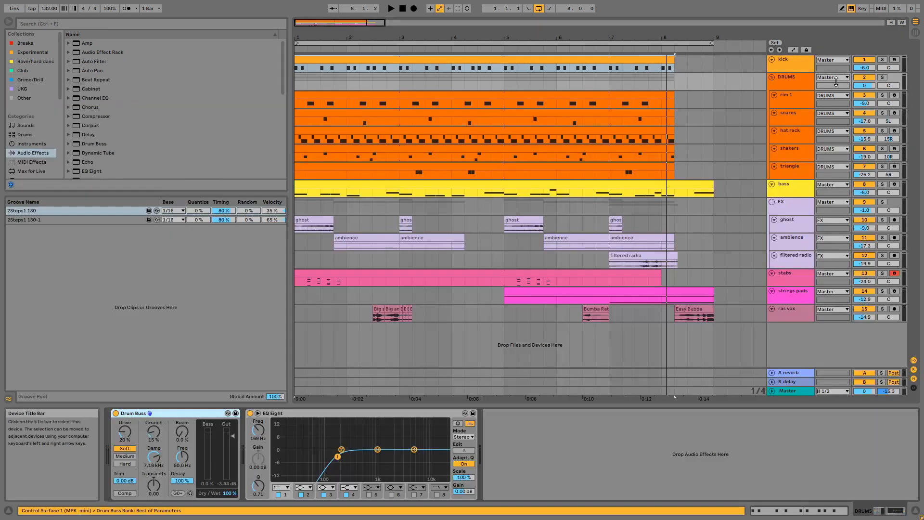
left_click(882, 77)
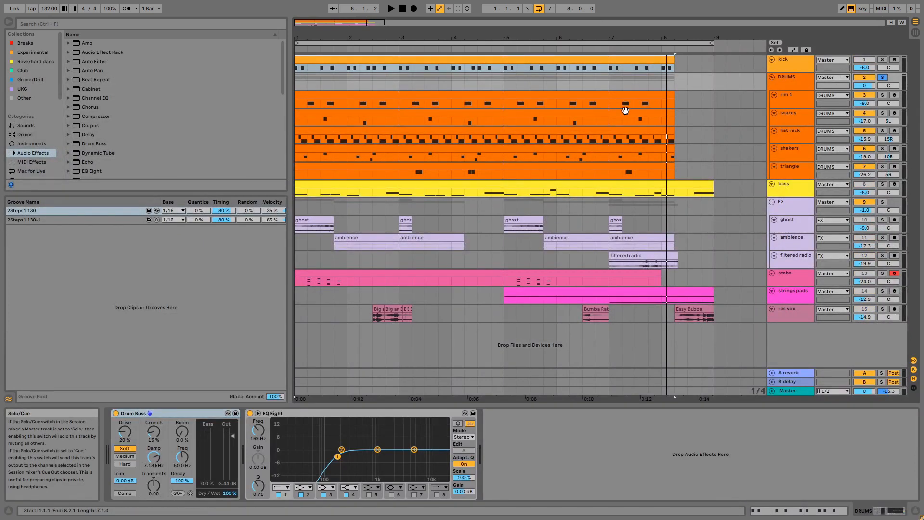
left_click(616, 98)
key("space")
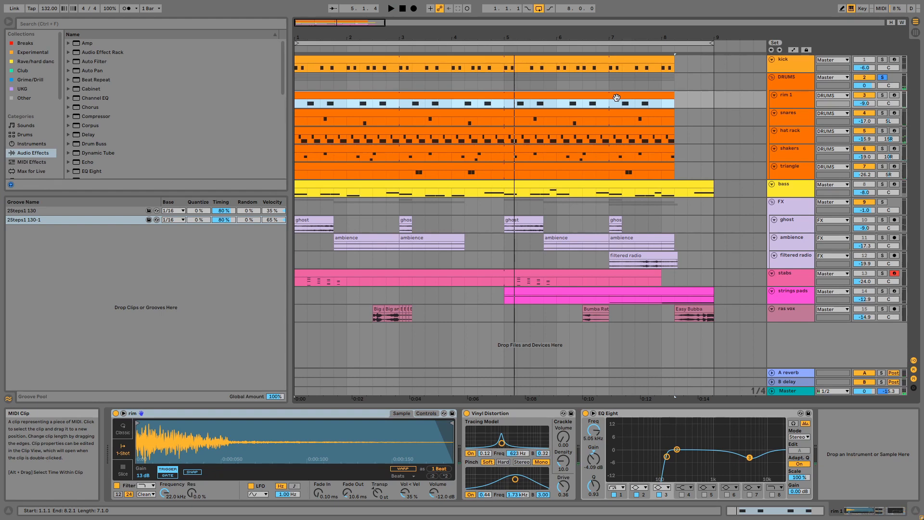
Step: Solo the rim 1 track, play it while examining its MIDI clip, then unsolo it and return to its devices
left_click(797, 98)
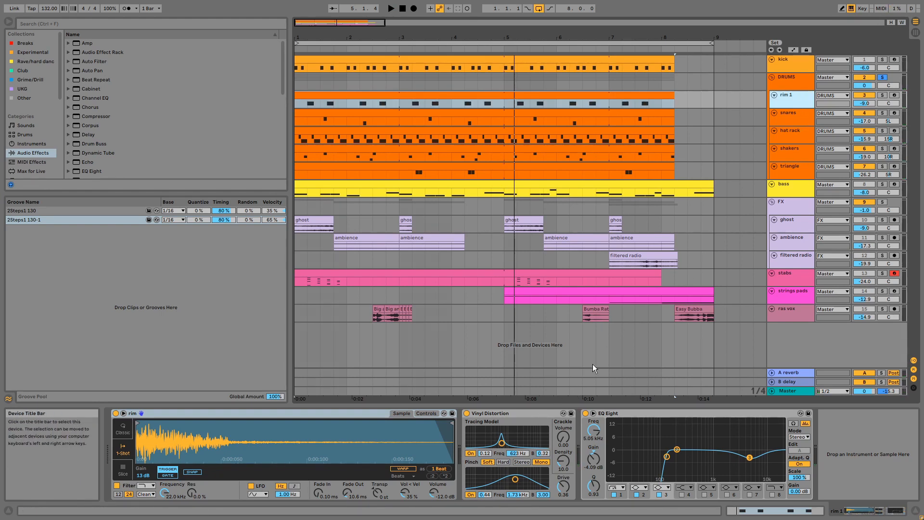
left_click(882, 95)
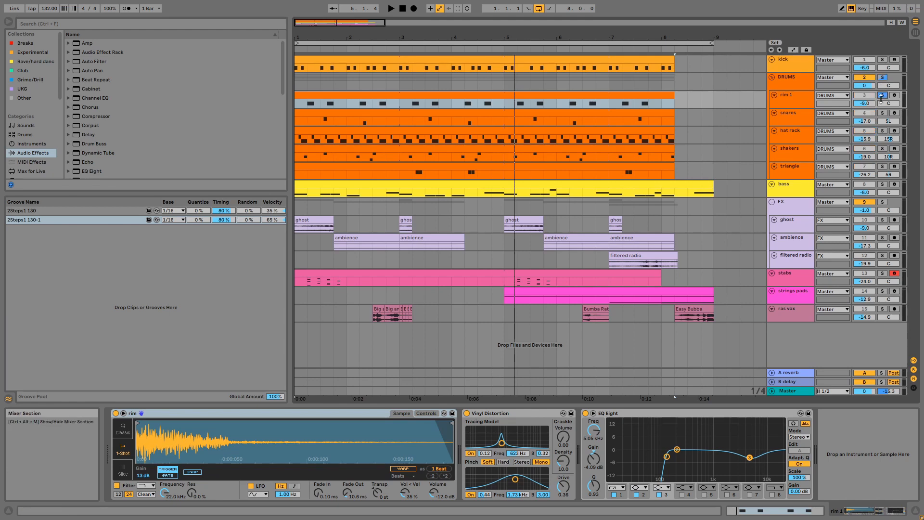
key("space")
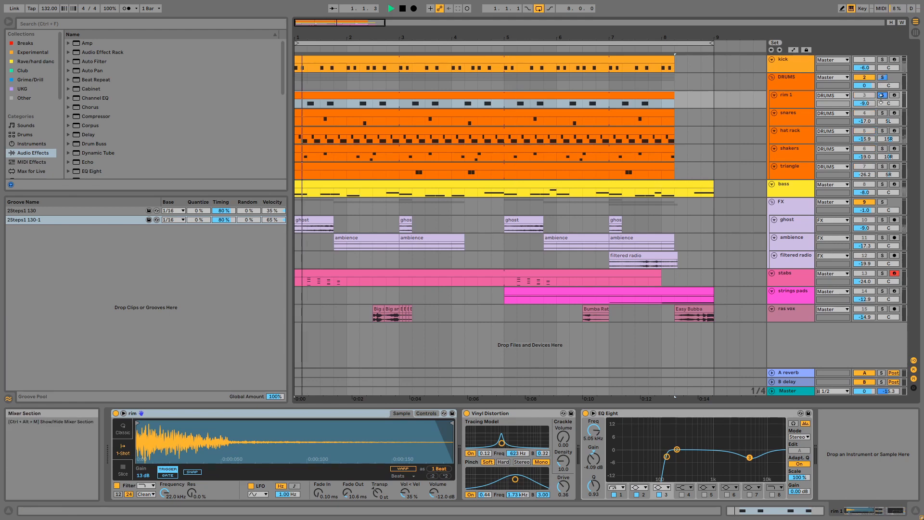
double_click(609, 94)
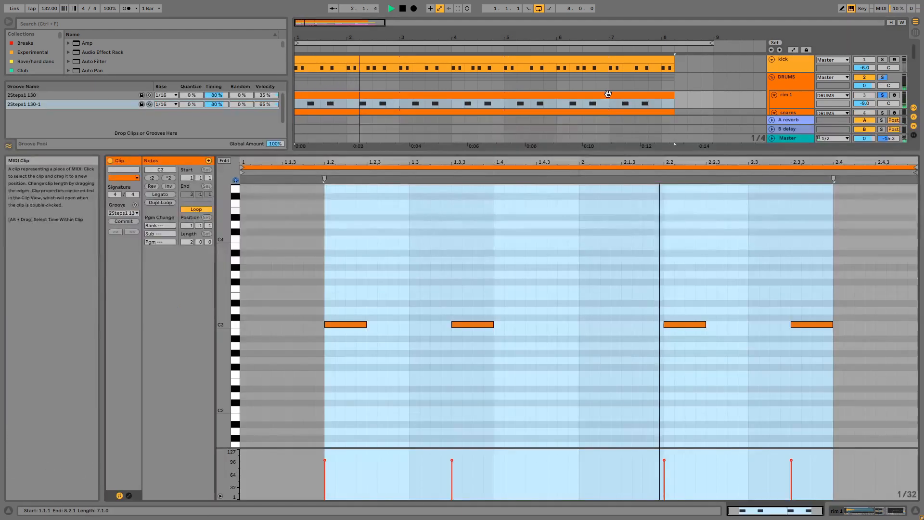
left_click(881, 100)
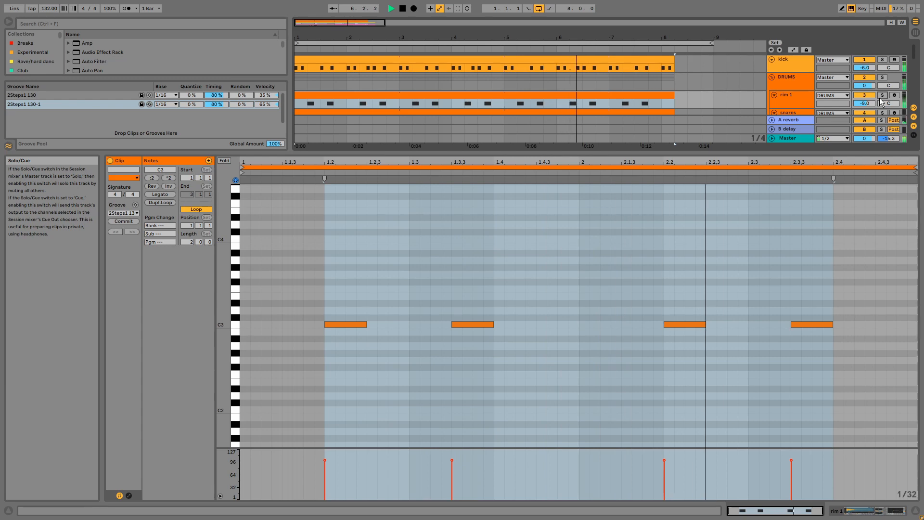
key("shift+Tab")
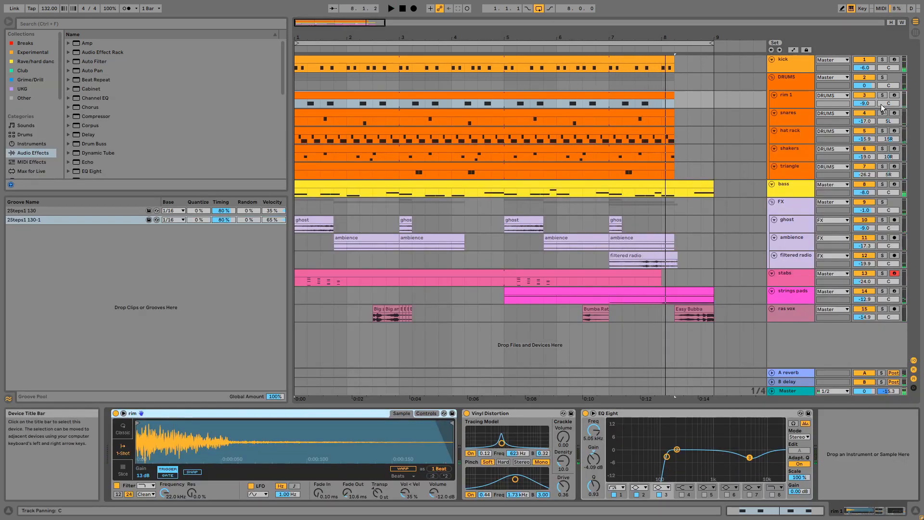
Step: Solo the snares track, examine its MIDI notes and Drum Rack during playback, and unsolo it
left_click(882, 113)
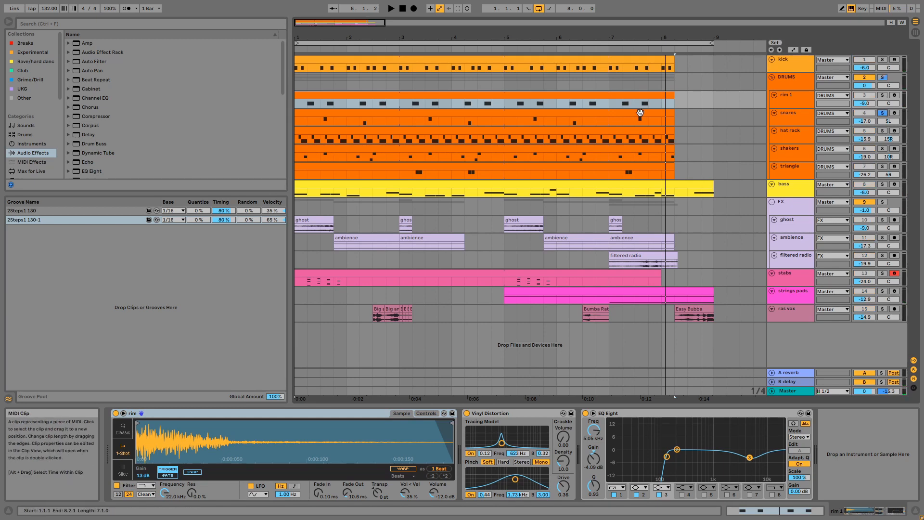
double_click(640, 113)
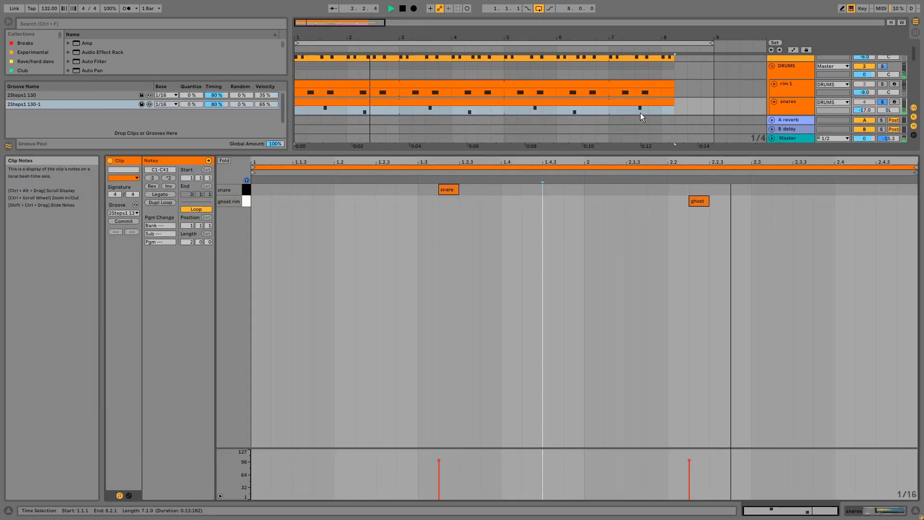
key("shift+Tab")
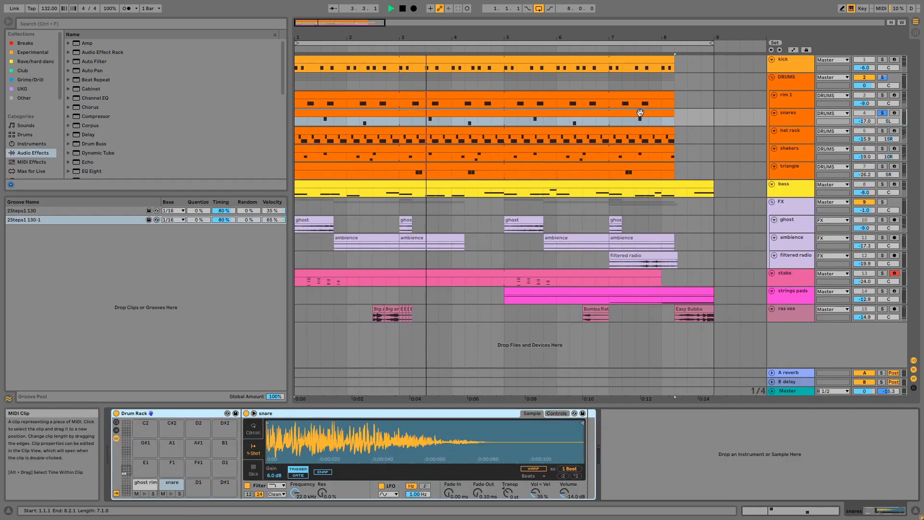
key("shift+Tab")
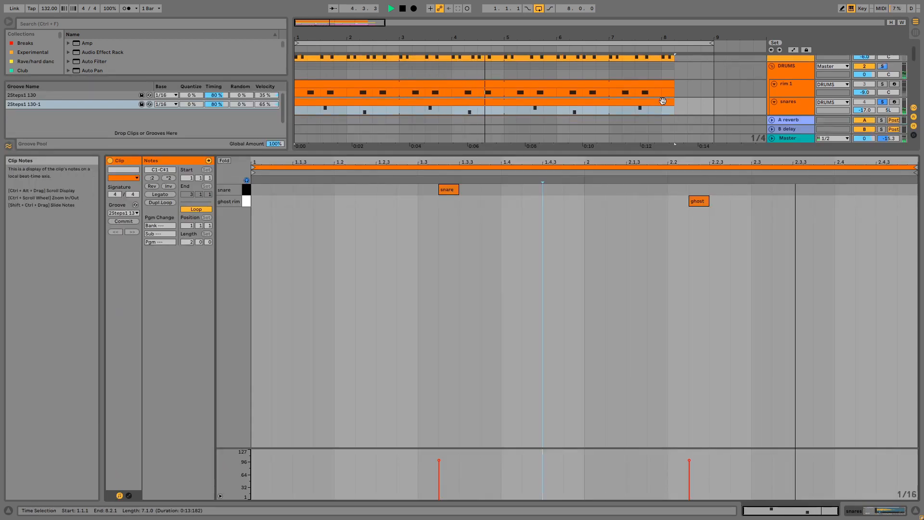
left_click(883, 102)
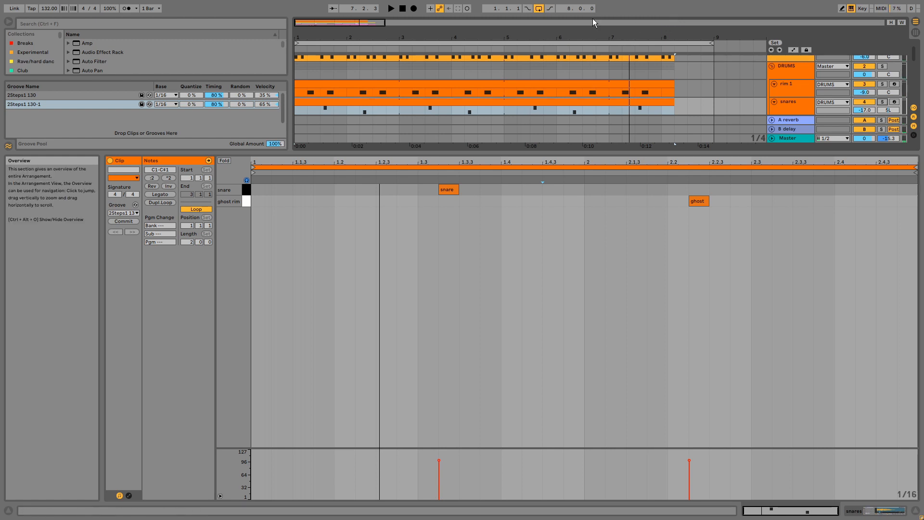
Step: Play the full mix from bar 5, then audition the ghost rim and snare pads in the snares Drum Rack
left_click_drag(604, 36, 552, 92)
left_click(328, 109)
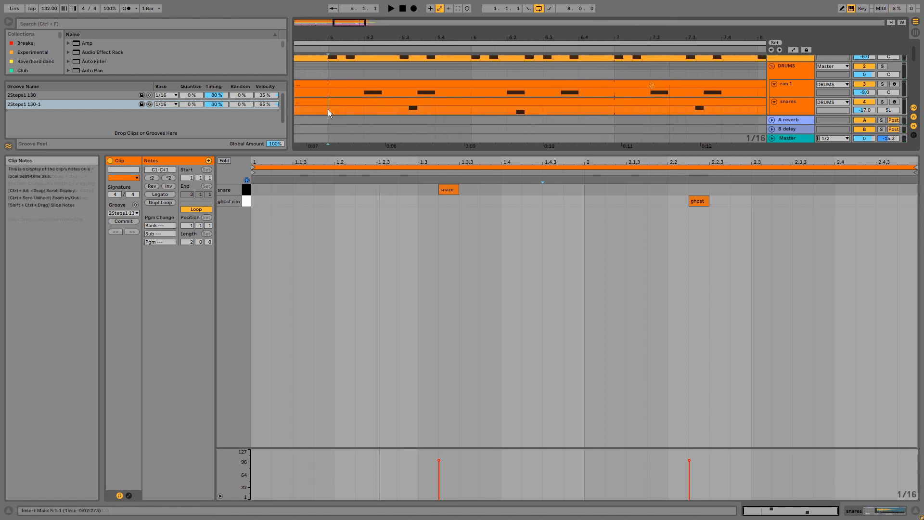
key("space")
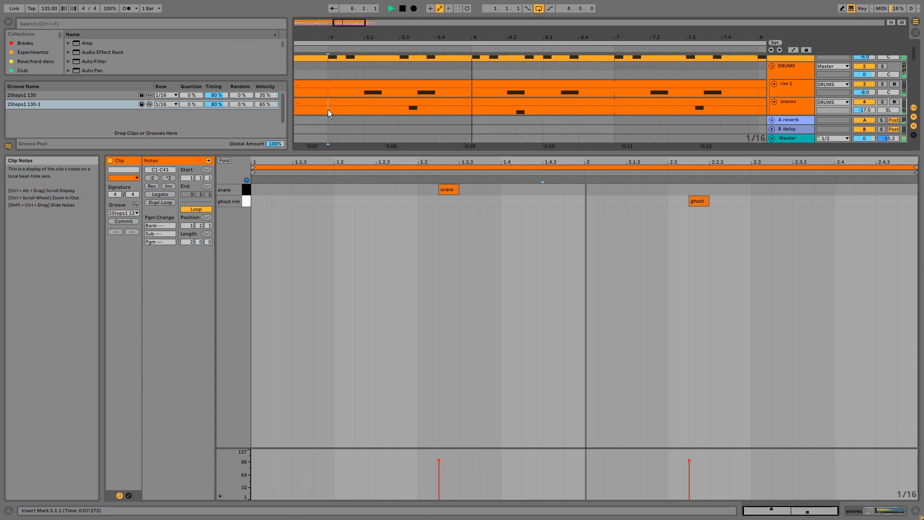
key("space")
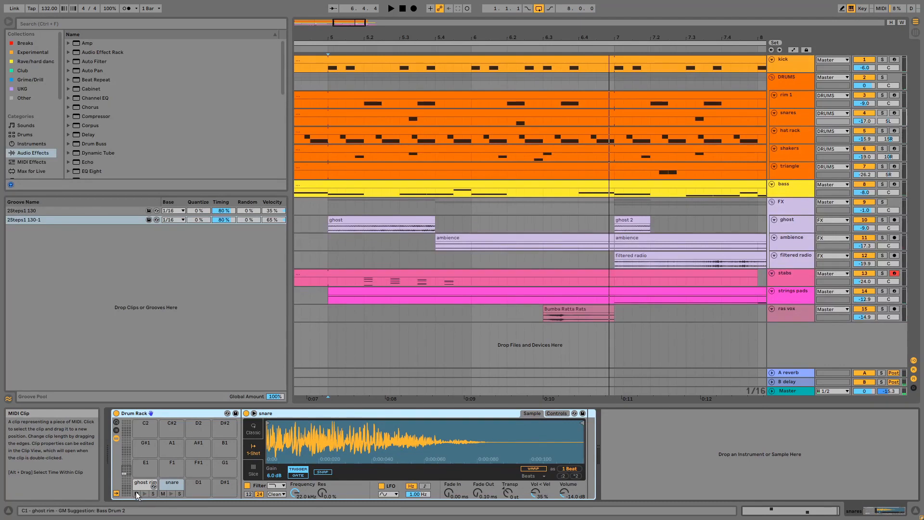
left_click(140, 484)
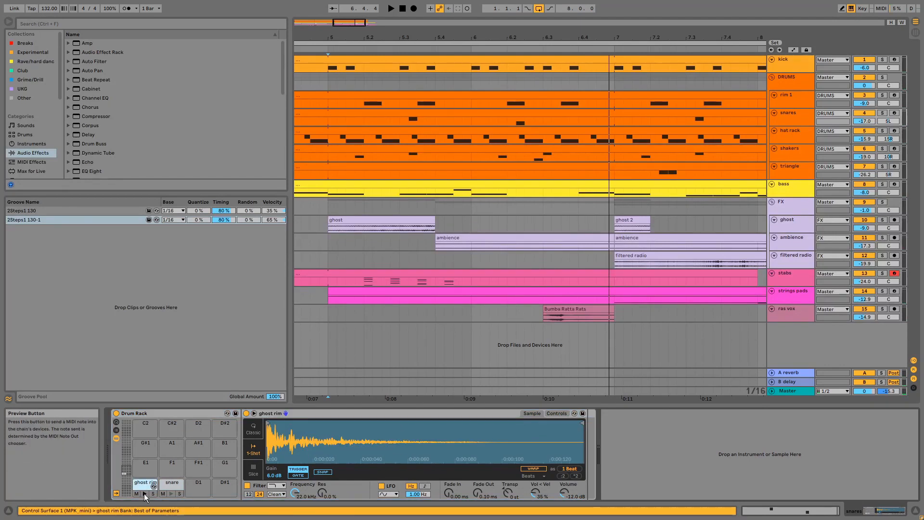
left_click(171, 487)
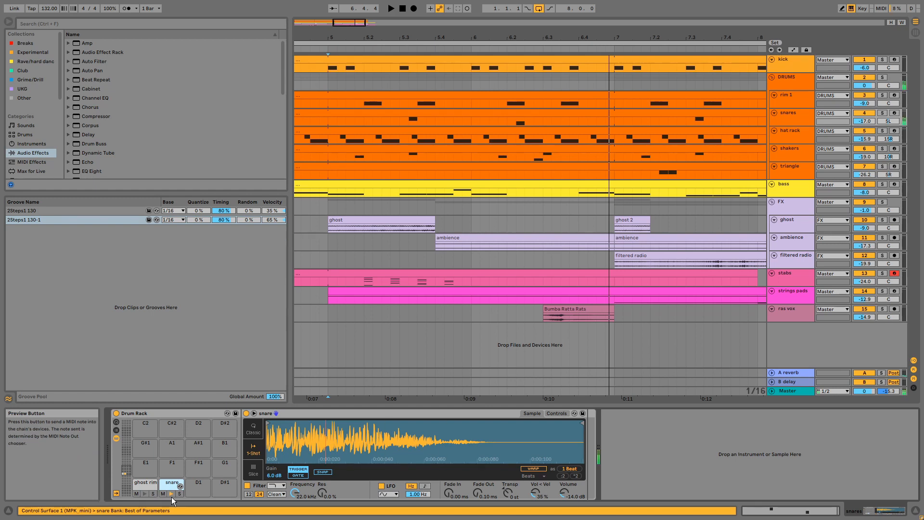
Step: Solo the hat rack track, audition its pads, and play it while examining its whole MIDI clip before unsoloing it
left_click(883, 131)
left_click(786, 139)
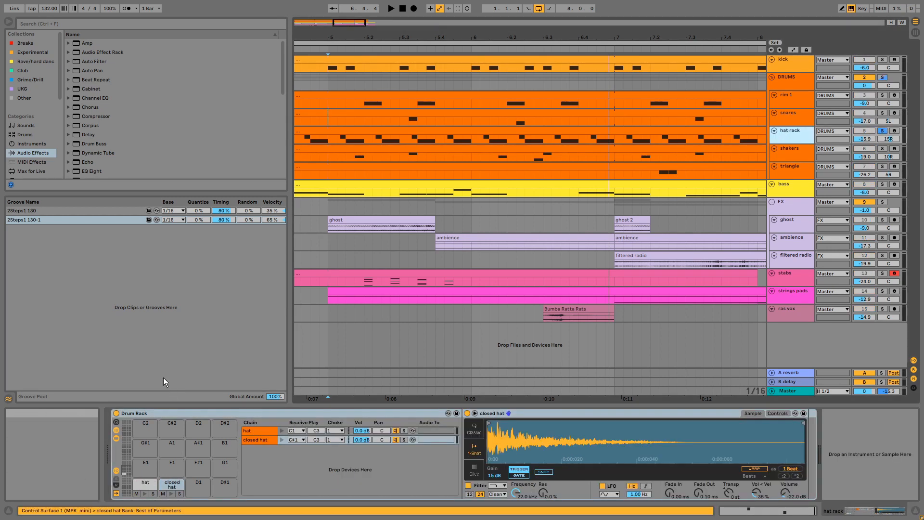
left_click(142, 493)
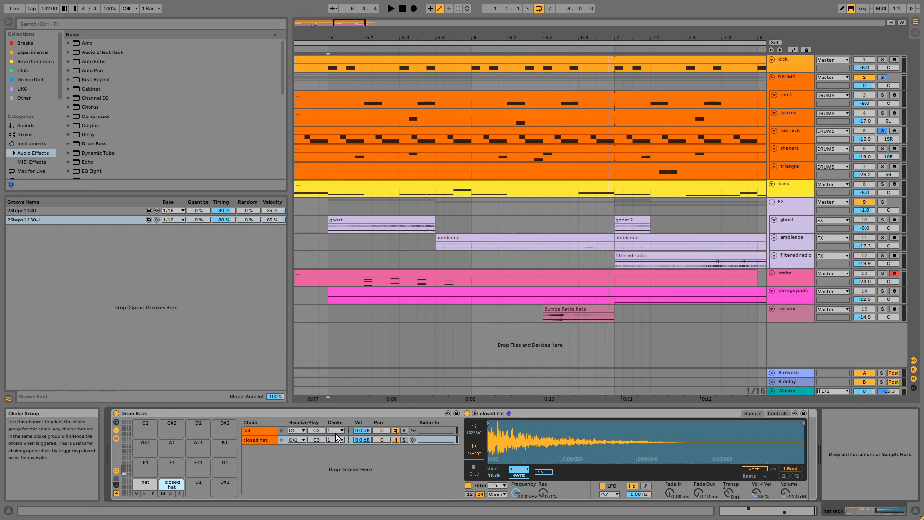
key("space")
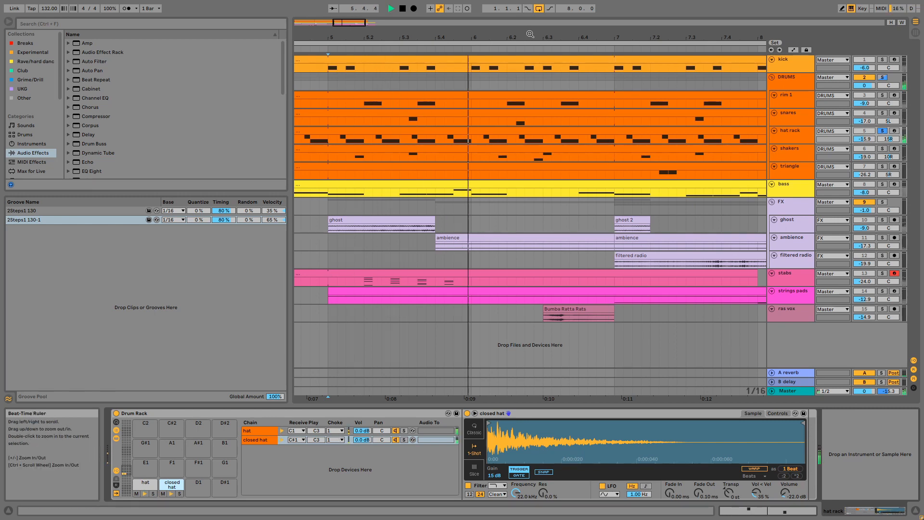
left_click(902, 22)
left_click(565, 134)
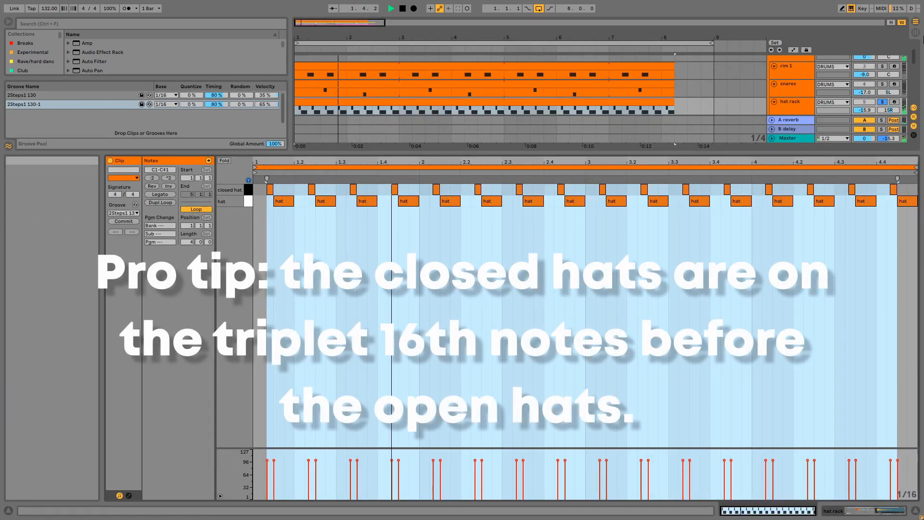
left_click(883, 102)
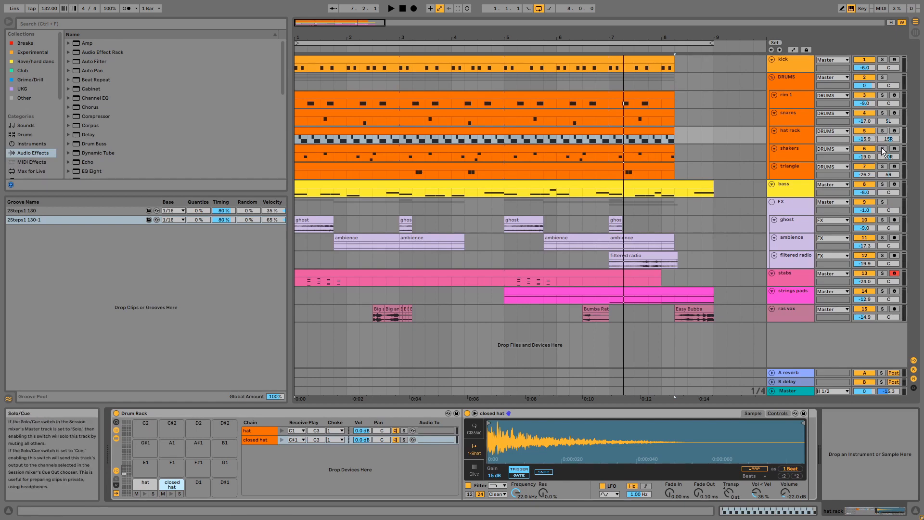
Step: Solo the shakers track, audition its pads, play it with its MIDI clip open, then unsolo it and return to its devices
left_click(883, 148)
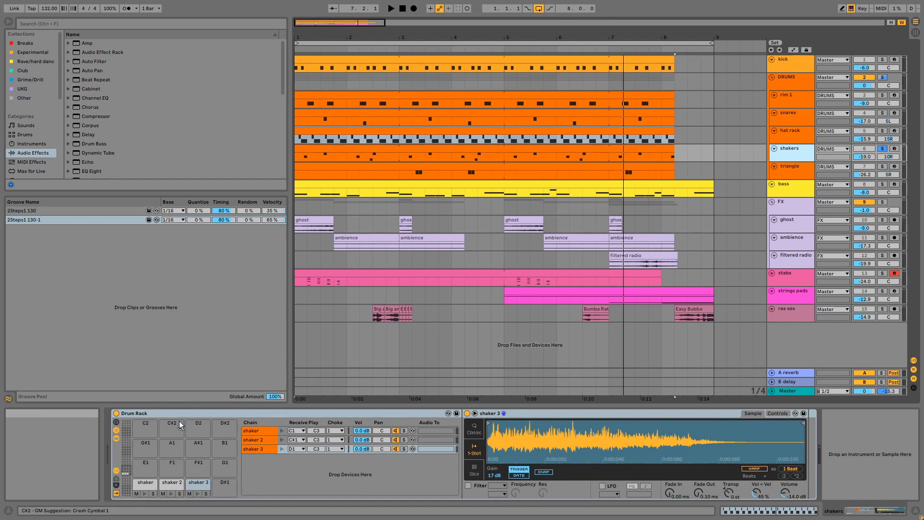
left_click(143, 493)
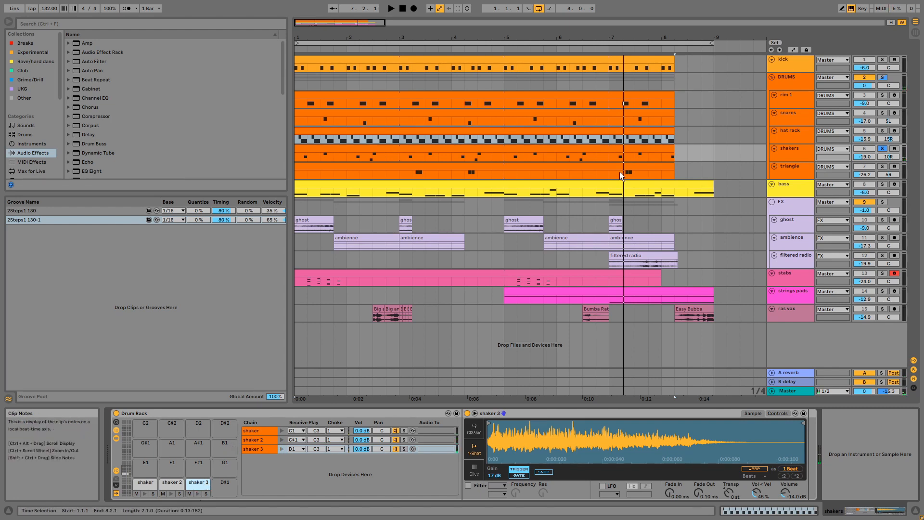
key("space")
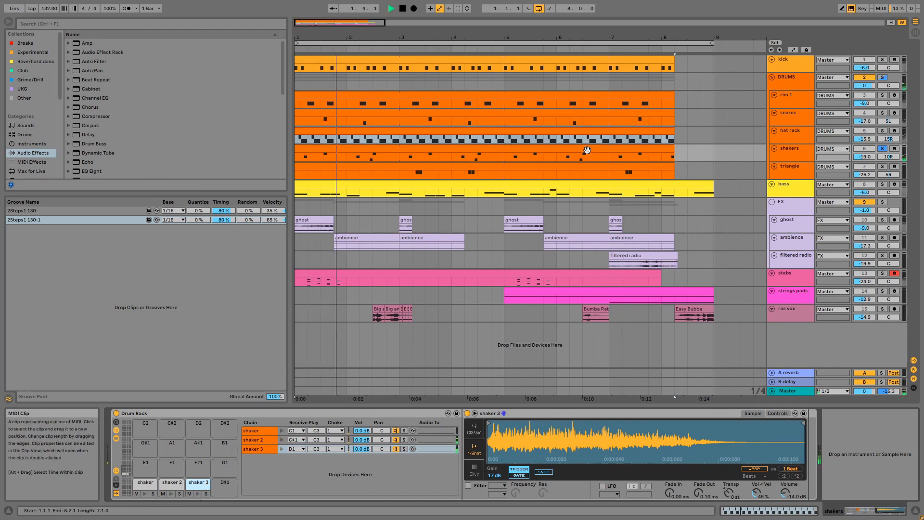
double_click(579, 153)
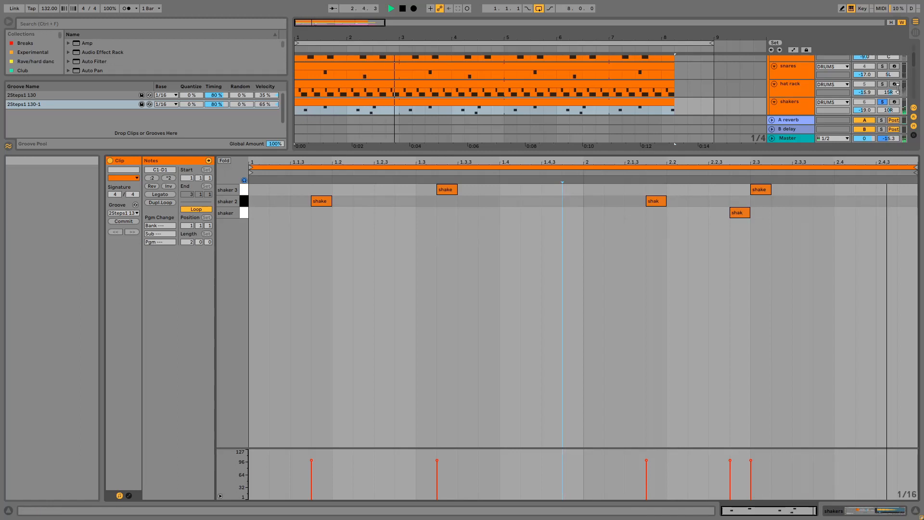
left_click(883, 104)
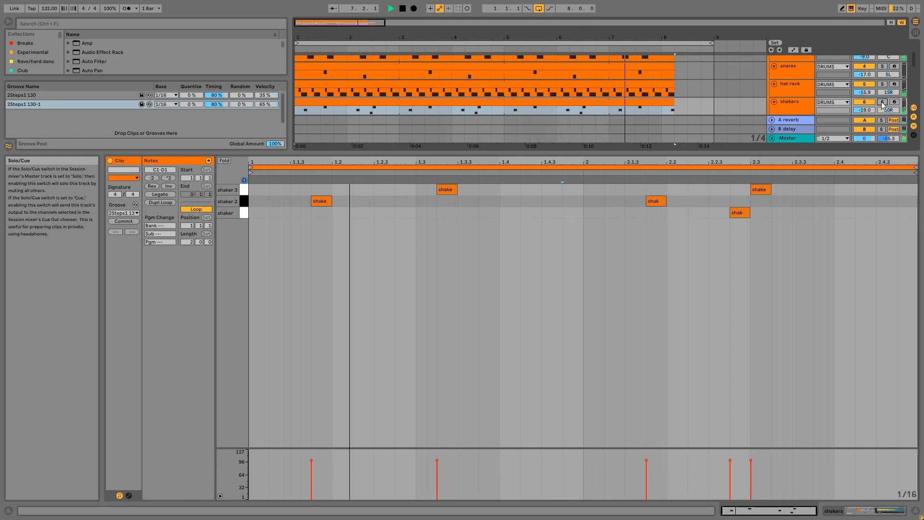
key("shift+Tab")
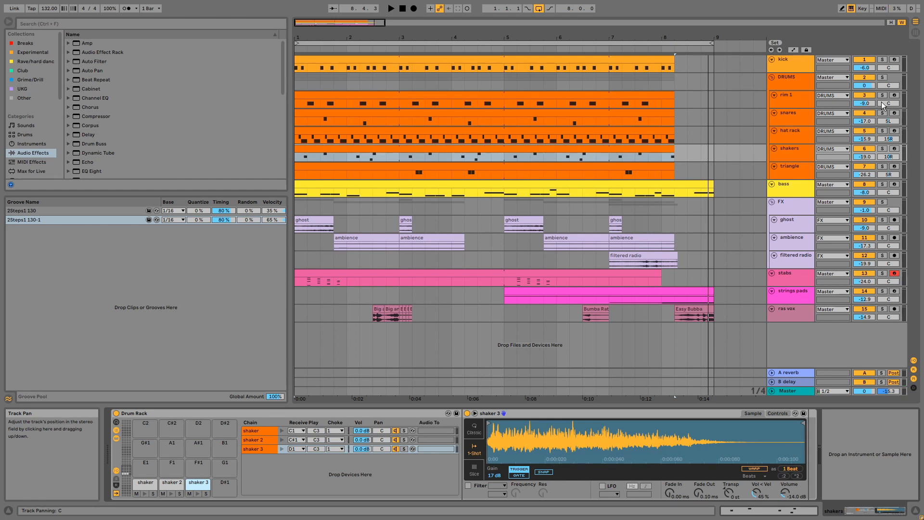
Step: Play the soloed DRUMS group from bar 2, unsolo it, and play the same section in the full mix
left_click(346, 155)
left_click(346, 156)
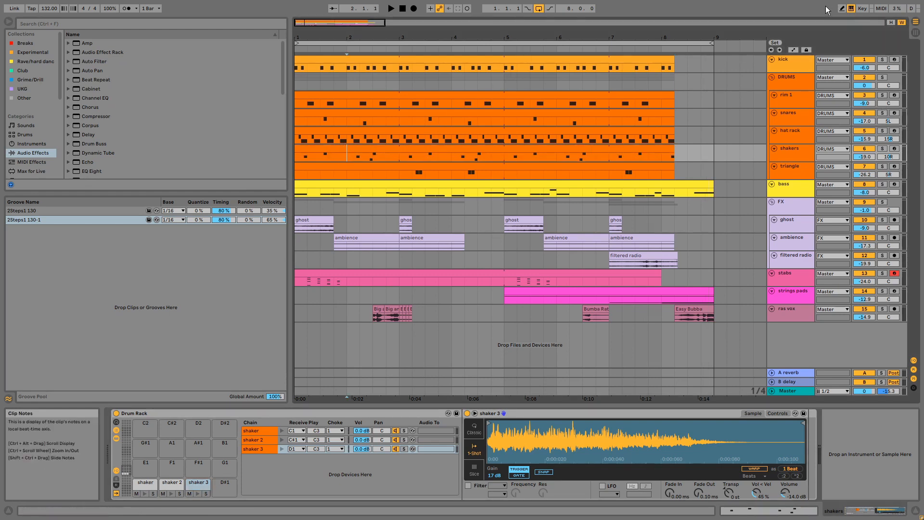
left_click(881, 77)
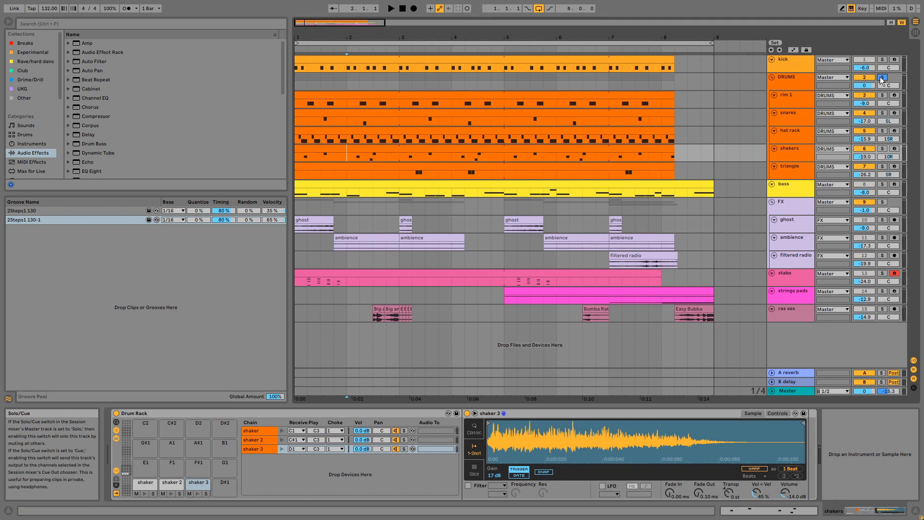
key("space")
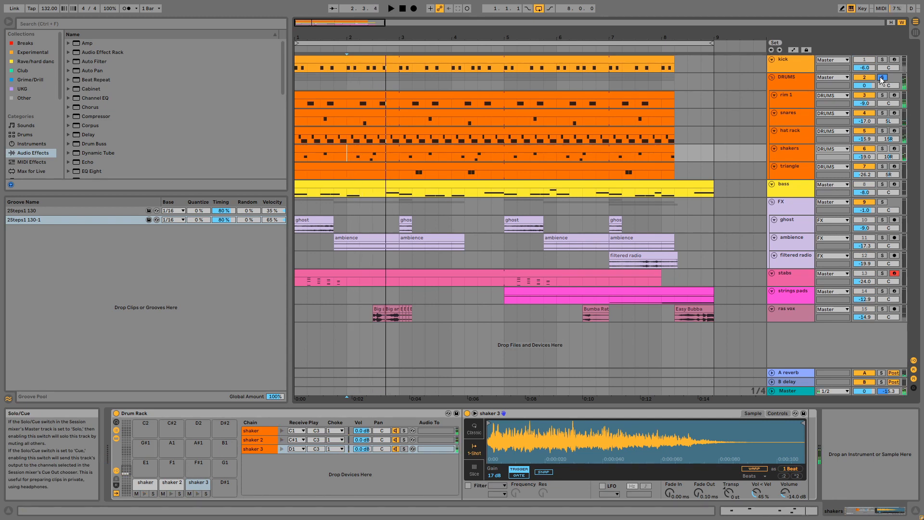
left_click(880, 77)
key("space")
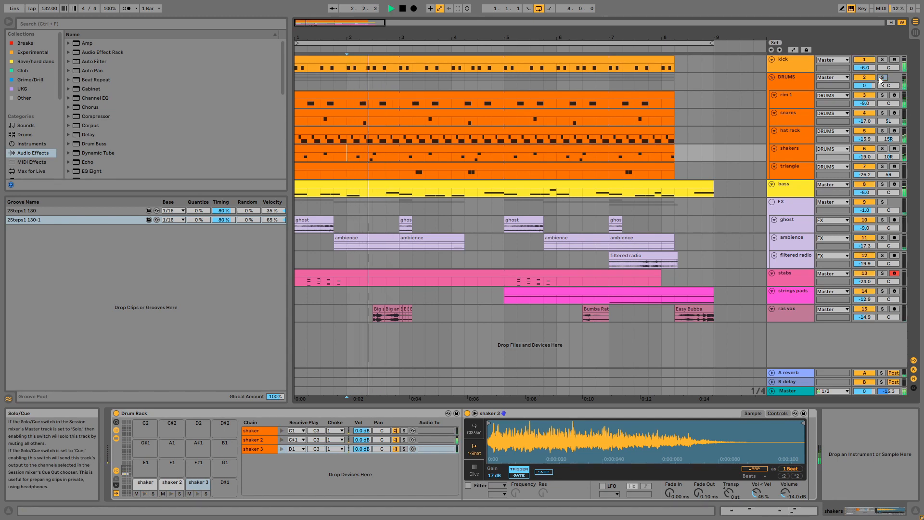
key("space")
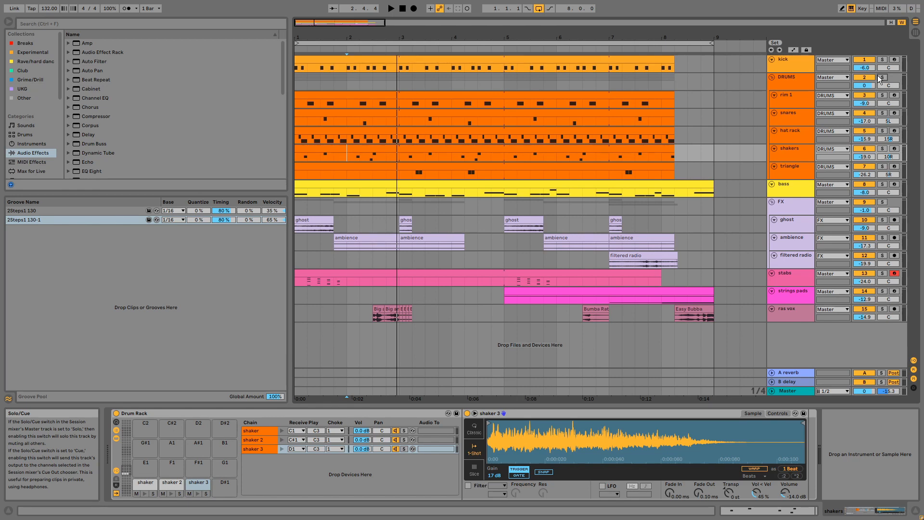
Step: Solo the triangle track and play it from bar 3, unsolo it, and examine its MIDI clip before returning to its devices
left_click(883, 167)
left_click(397, 172)
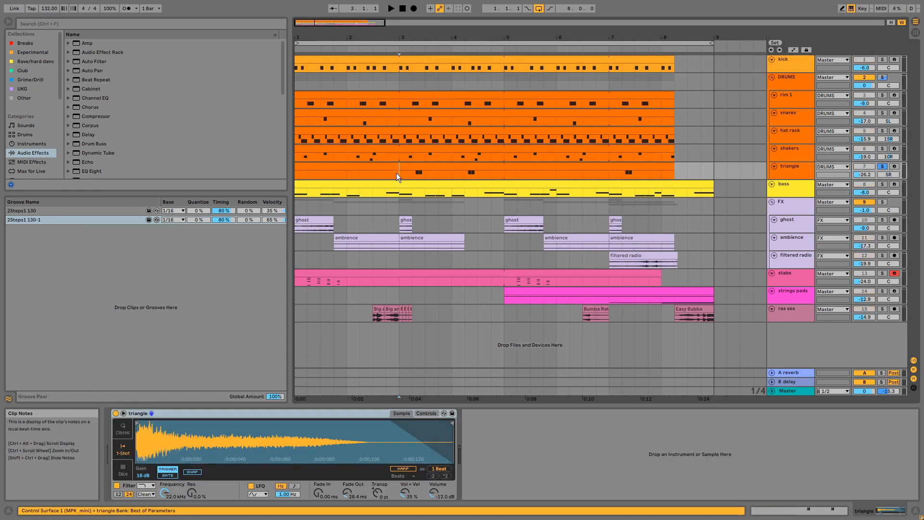
key("space")
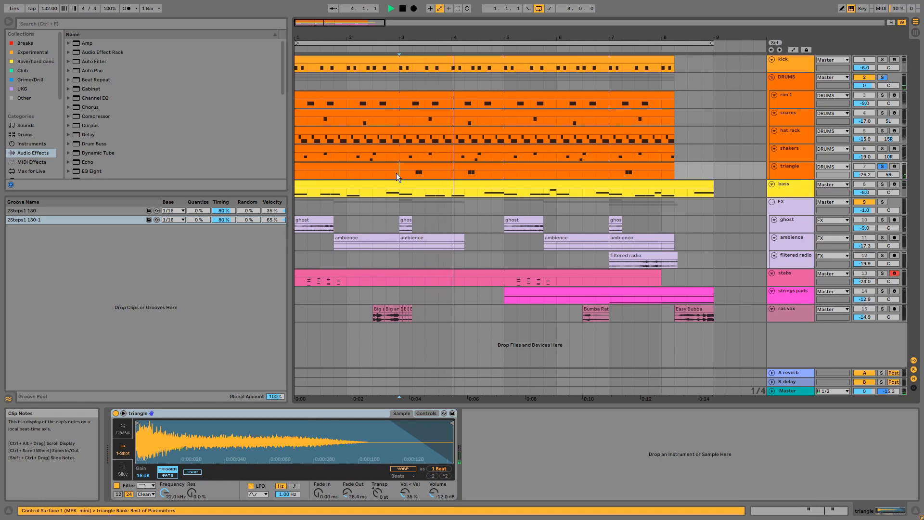
left_click(881, 167)
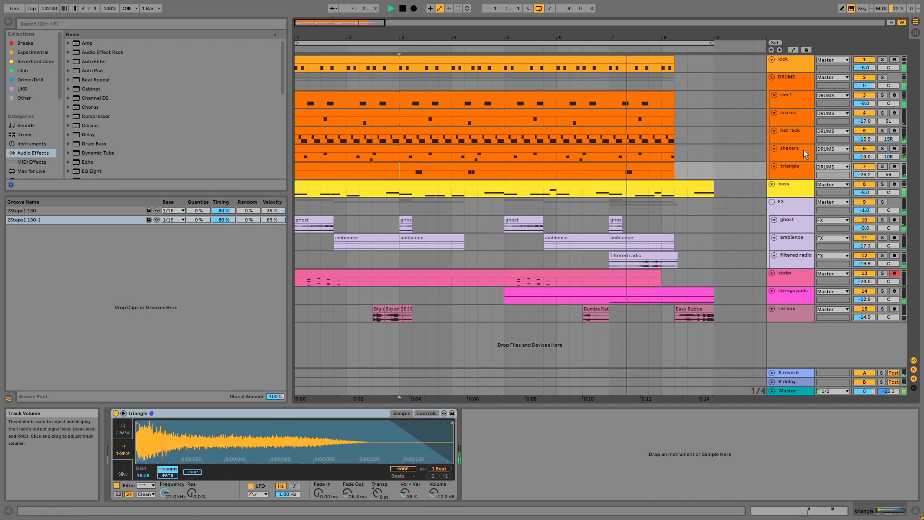
double_click(642, 165)
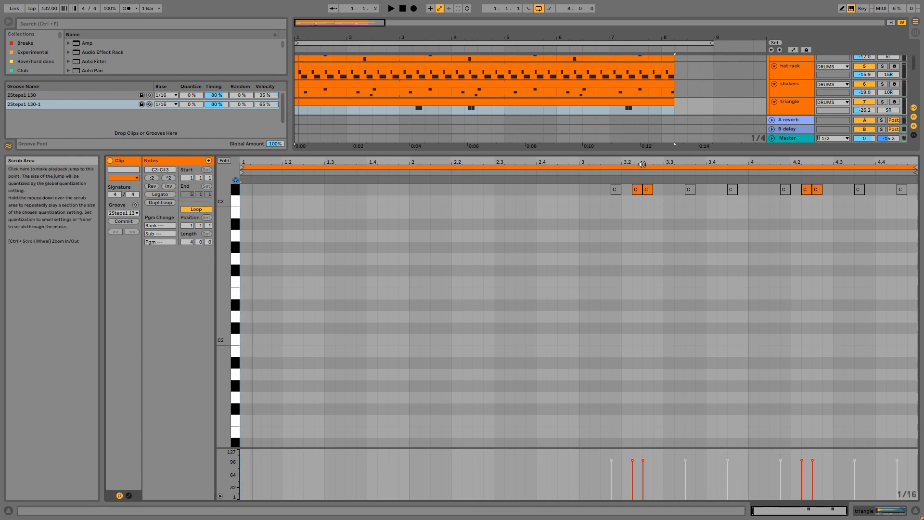
key("shift+Tab")
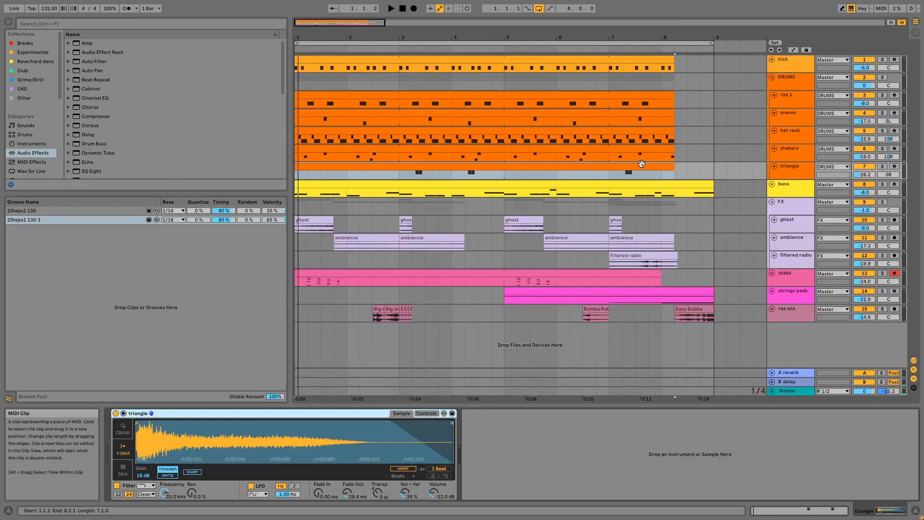
Step: Play the full mix while bypassing and re-enabling Drum Buss on the DRUMS group to compare its effect
left_click(799, 81)
key("space")
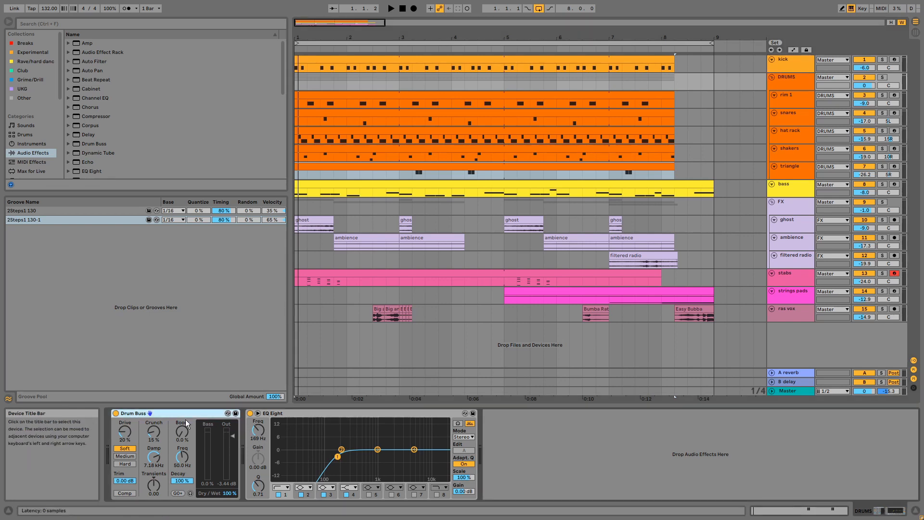
left_click(116, 414)
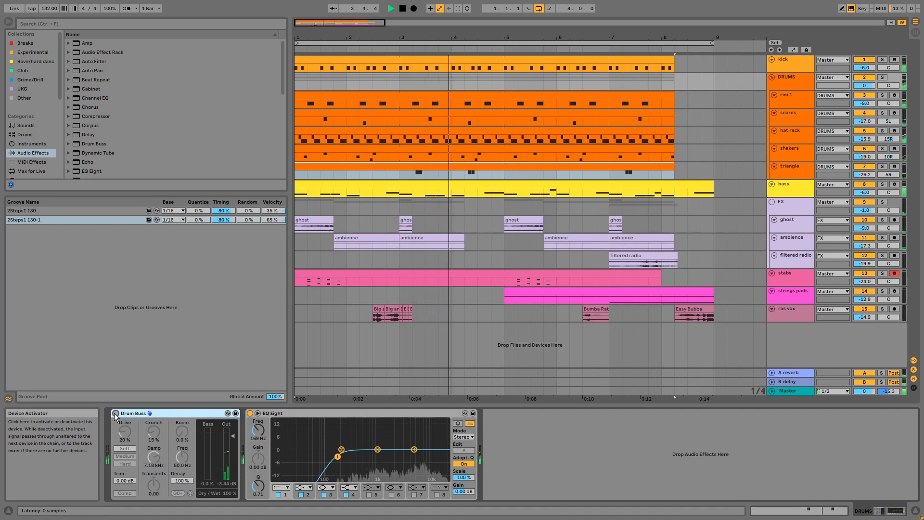
left_click(115, 413)
key("space")
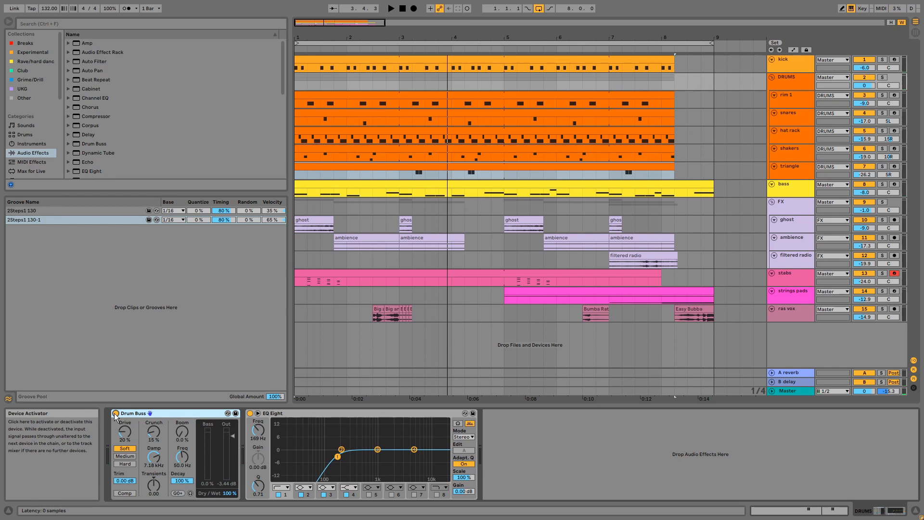
Step: Enlarge the DRUMS group track to show its send levels and examine the devices on the A reverb return
left_click(784, 81)
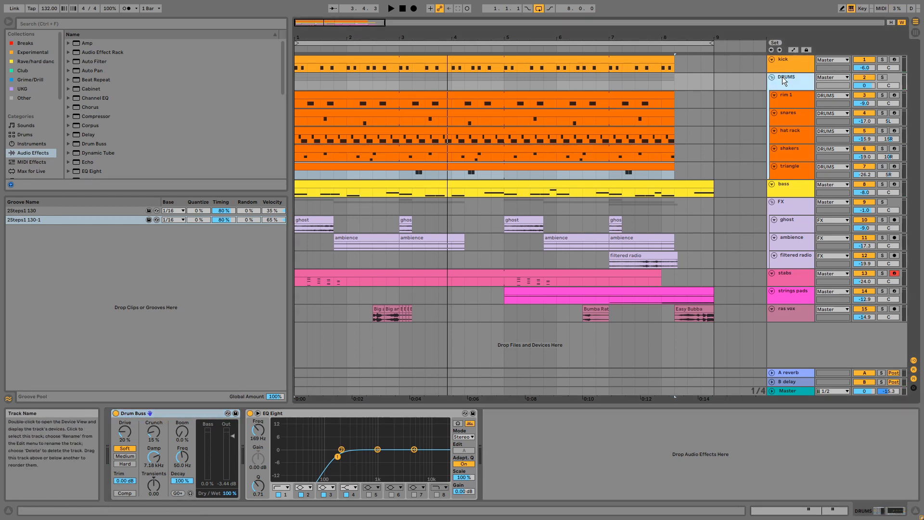
left_click_drag(788, 88, 789, 97)
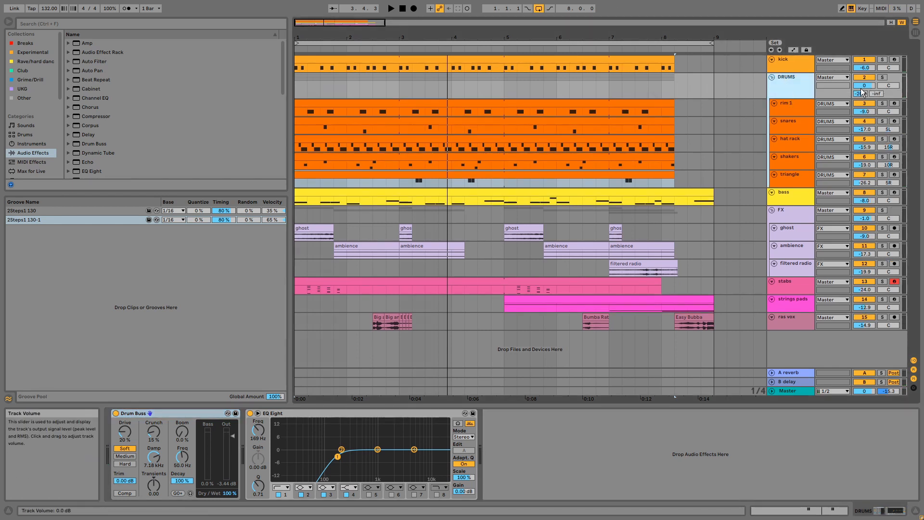
left_click(793, 376)
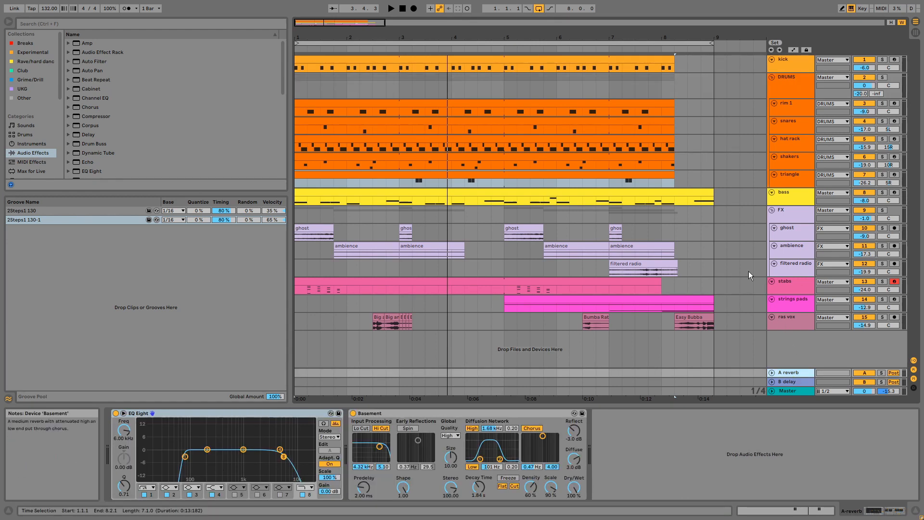
Step: Solo and play the bass track, examine its MIDI notes during unsoloed playback, and return to its devices
left_click(883, 194)
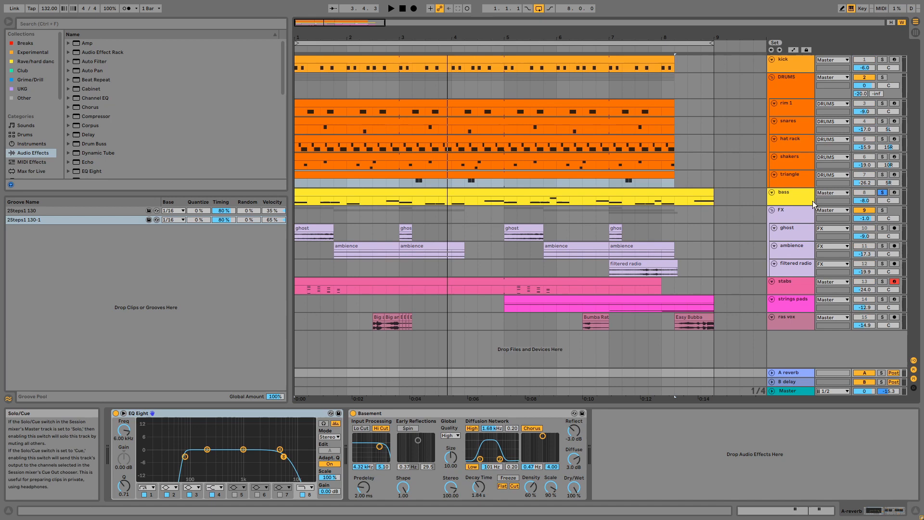
left_click(640, 193)
key("space")
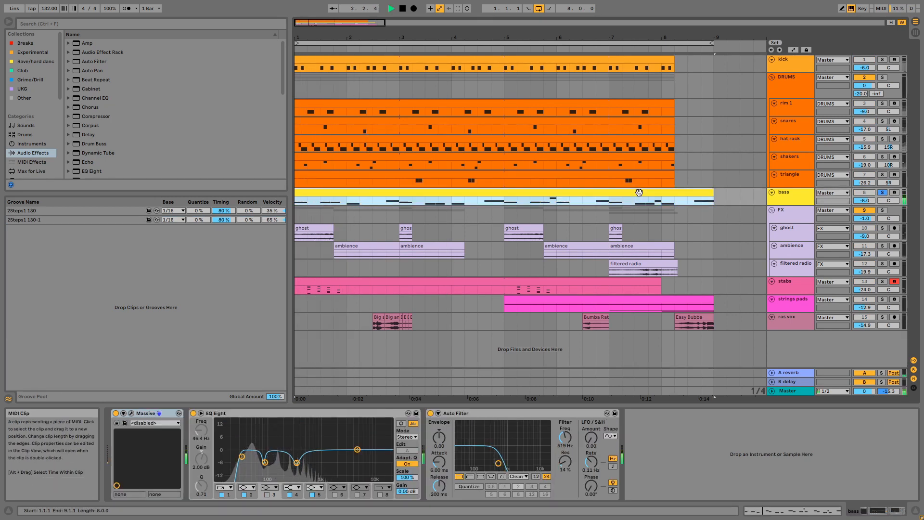
double_click(640, 192)
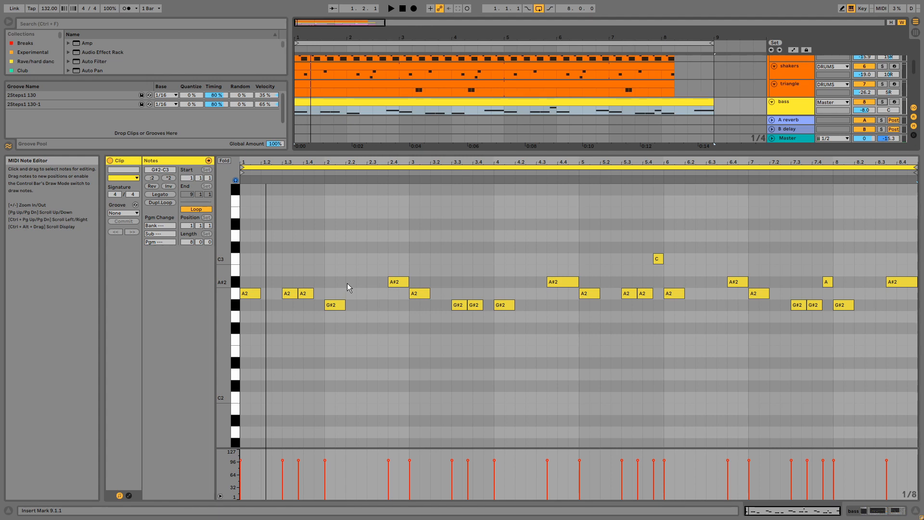
key("space")
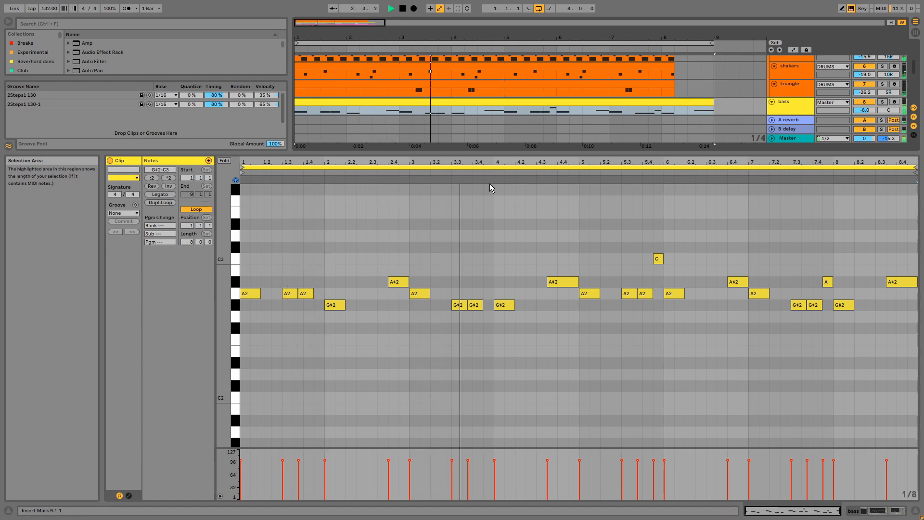
key("shift+Tab")
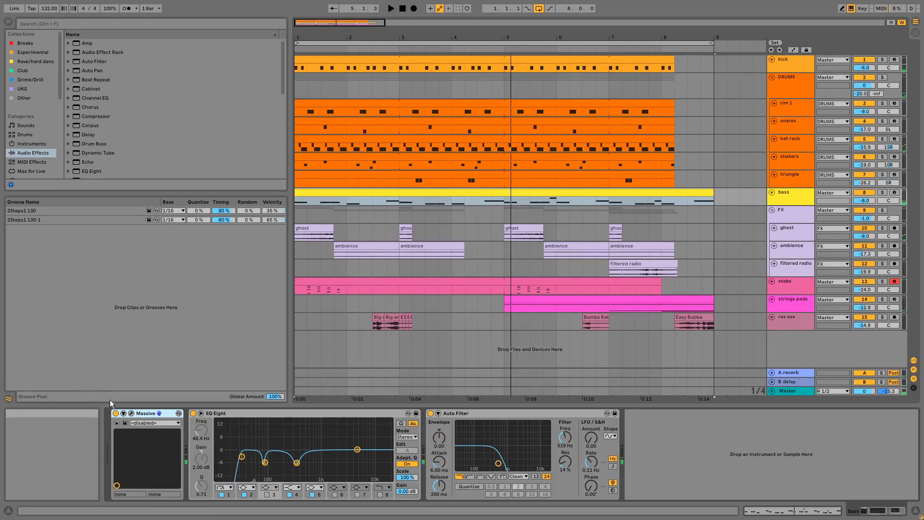
Step: Examine the bass patch in Massive, including its voicing settings and envelope 1, and close the plug-in window
left_click(131, 414)
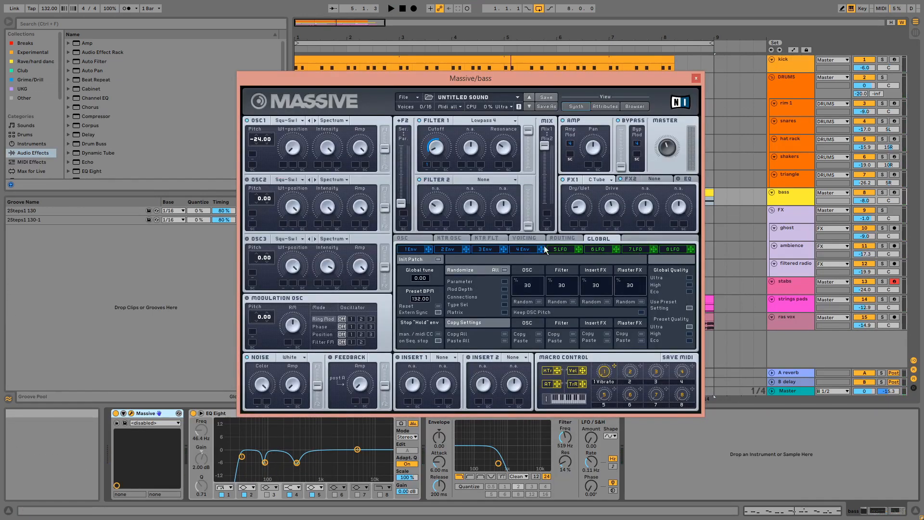
left_click(531, 240)
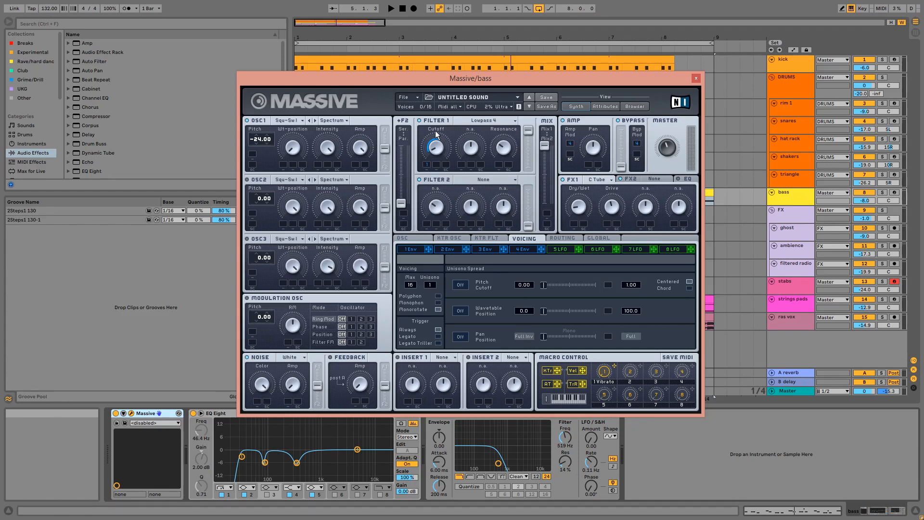
left_click(419, 250)
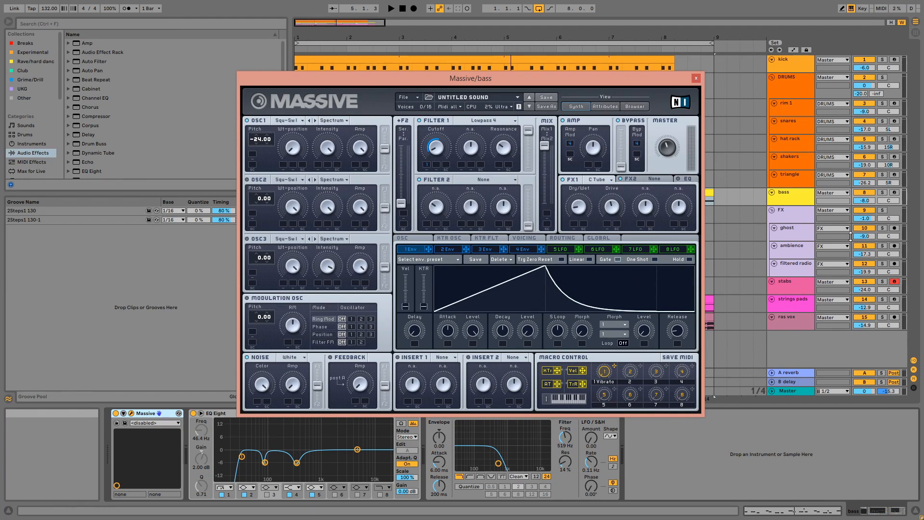
left_click(696, 78)
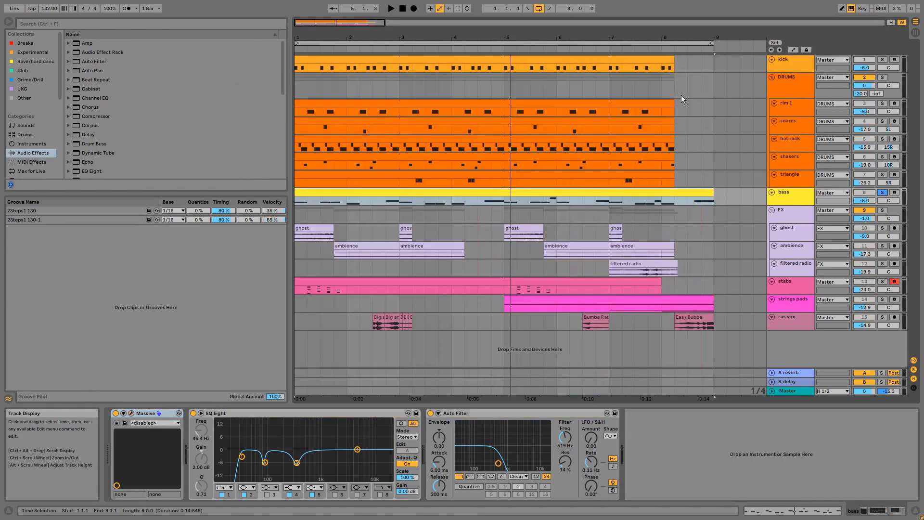
Step: Play the soloed bass track from bar 3, place the insert marker at 7.4.1, and stop playback
left_click(403, 201)
key("space")
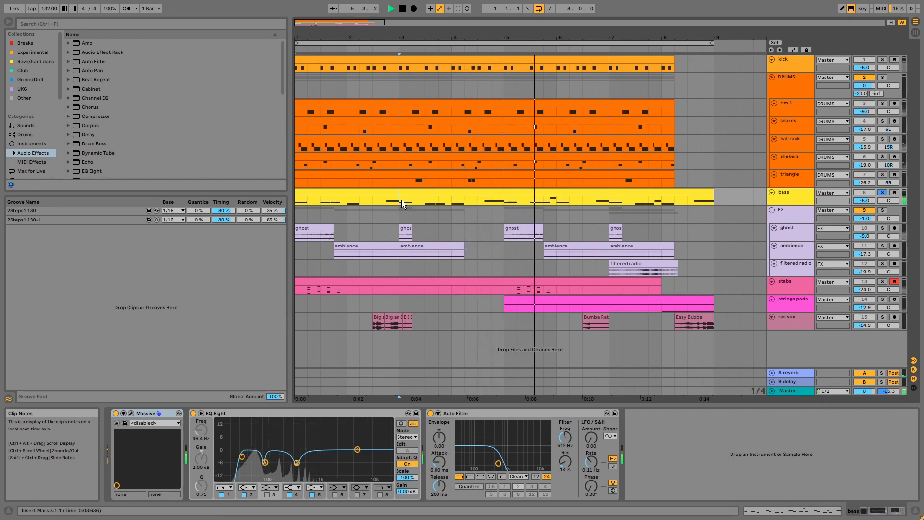
left_click(648, 202)
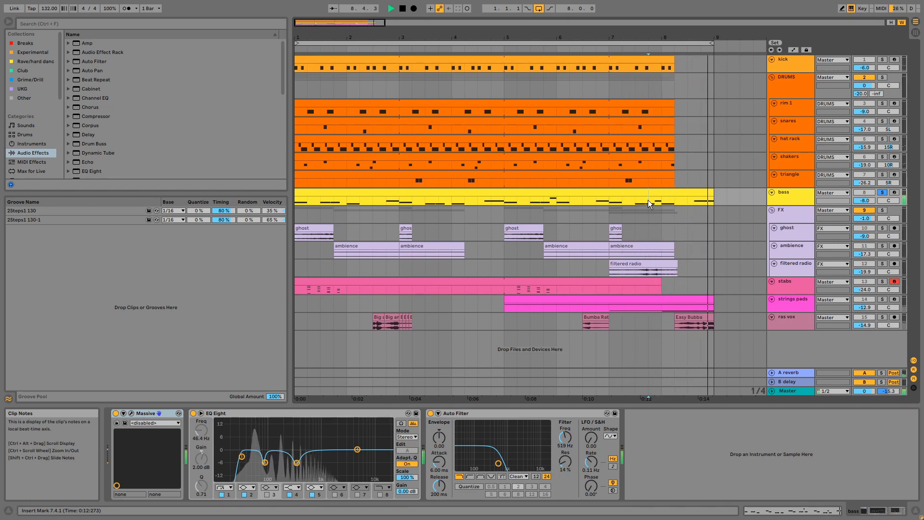
key("space")
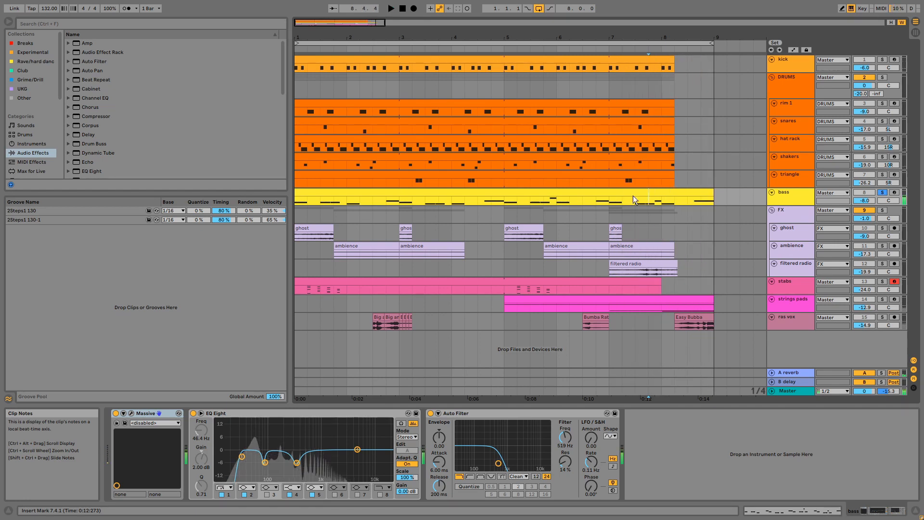
Step: Reopen the bass track's Massive patch, examine envelope 4 and the effect settings, and close it
left_click(131, 412)
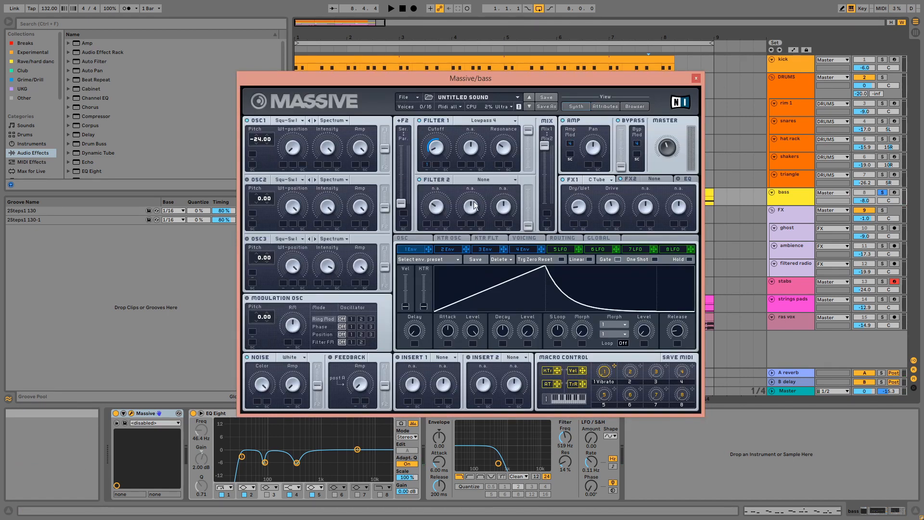
left_click(523, 250)
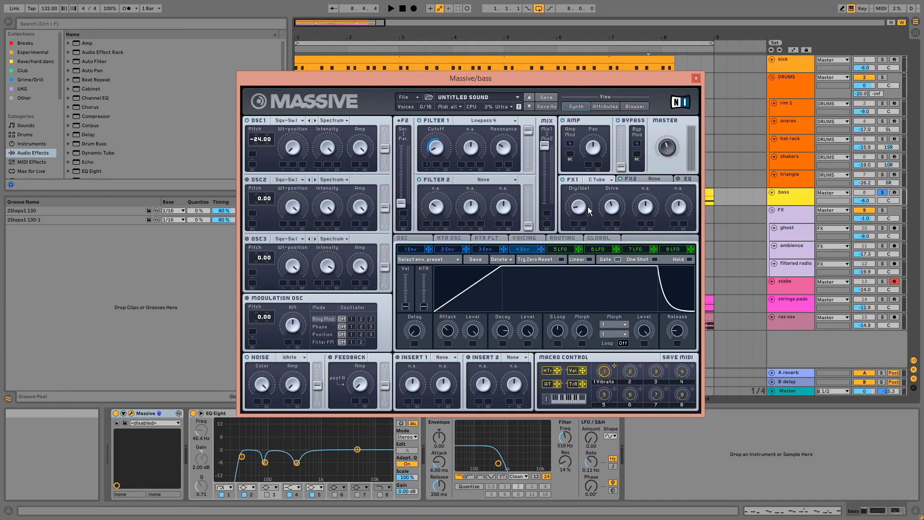
left_click(697, 78)
Step: Examine the bass track's EQ Eight and Auto Filter, and enlarge the track to show its send levels
left_click(336, 412)
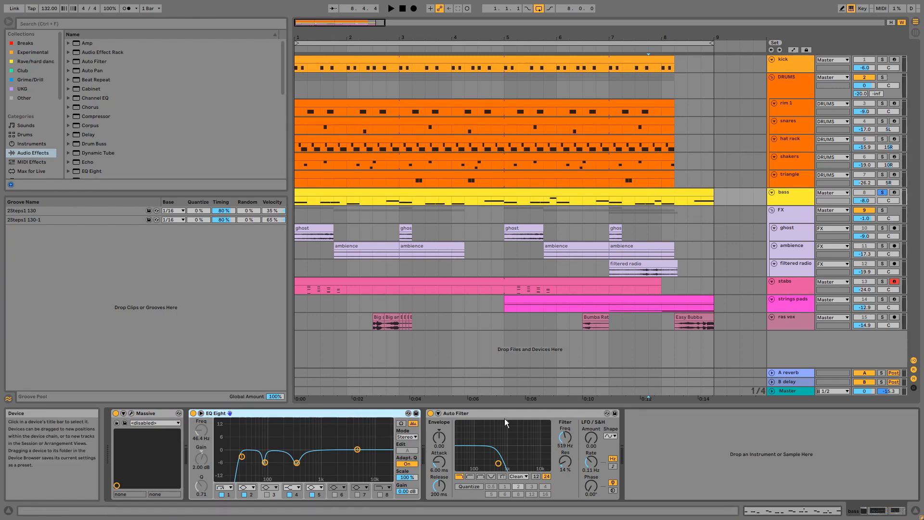
left_click(798, 203)
left_click_drag(798, 208, 799, 217)
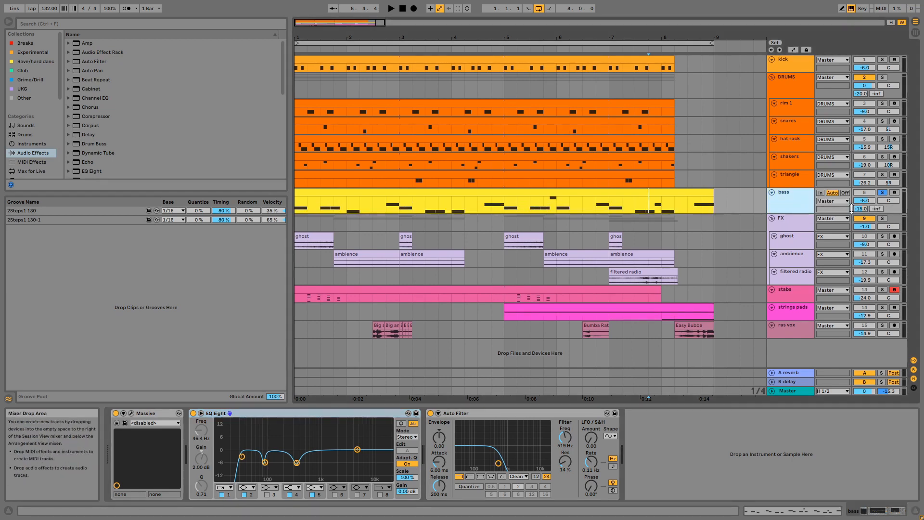
Step: Play the FX group soloed from the first ghost clip, hear it in the full mix at optimized track heights, and examine its devices
left_click(882, 218)
left_click(321, 237)
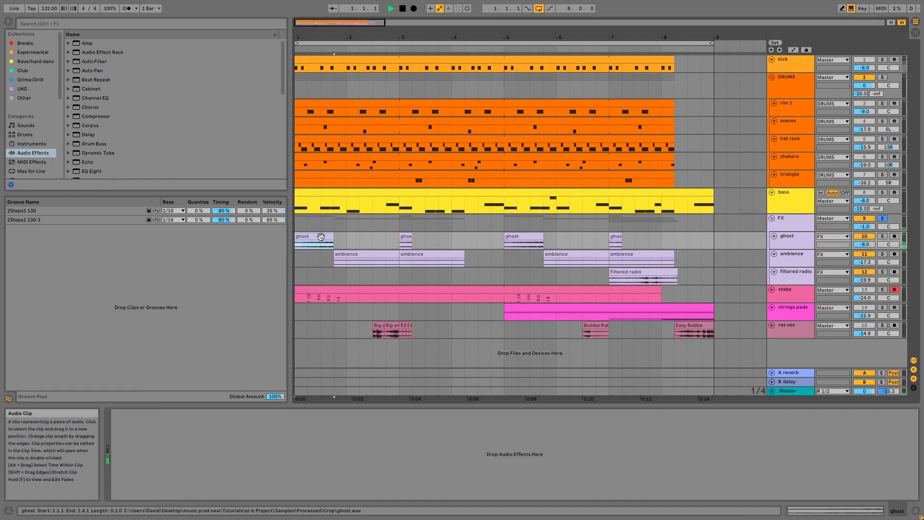
left_click(892, 23)
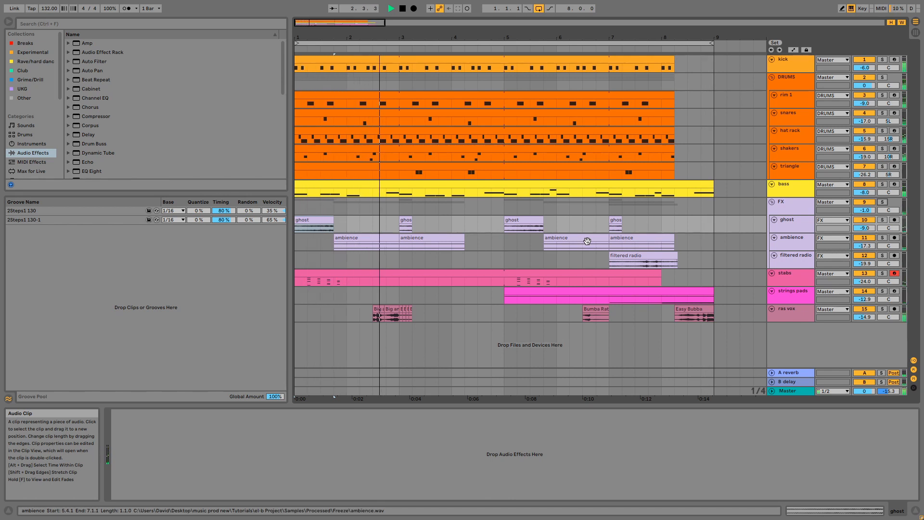
left_click(787, 209)
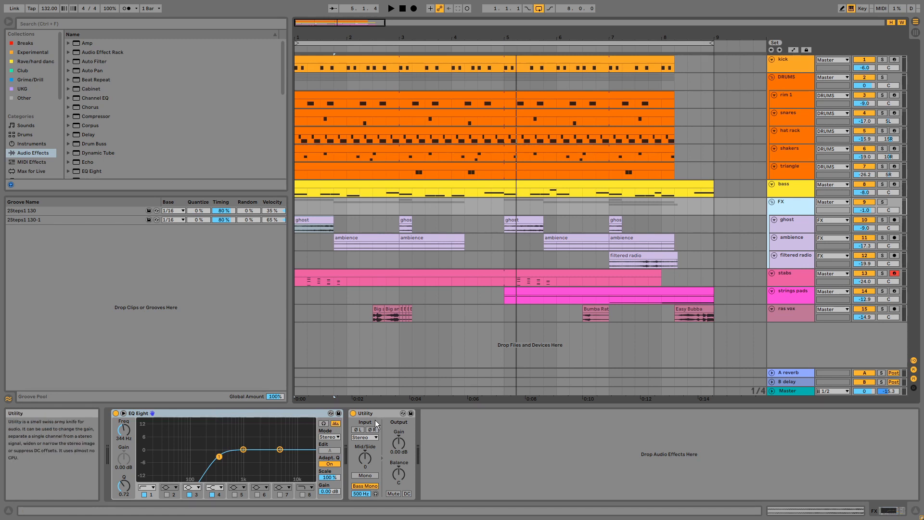
Step: Enlarge the FX group track to show its send levels, and examine its ghost, ambience and filtered radio tracks
left_click_drag(801, 215, 801, 219)
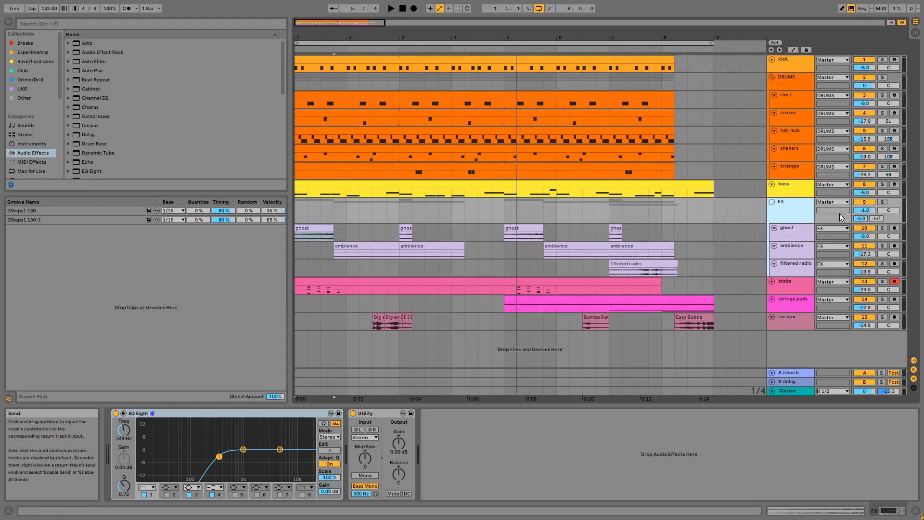
left_click(796, 230)
key("Down")
key("Down")
key("Down")
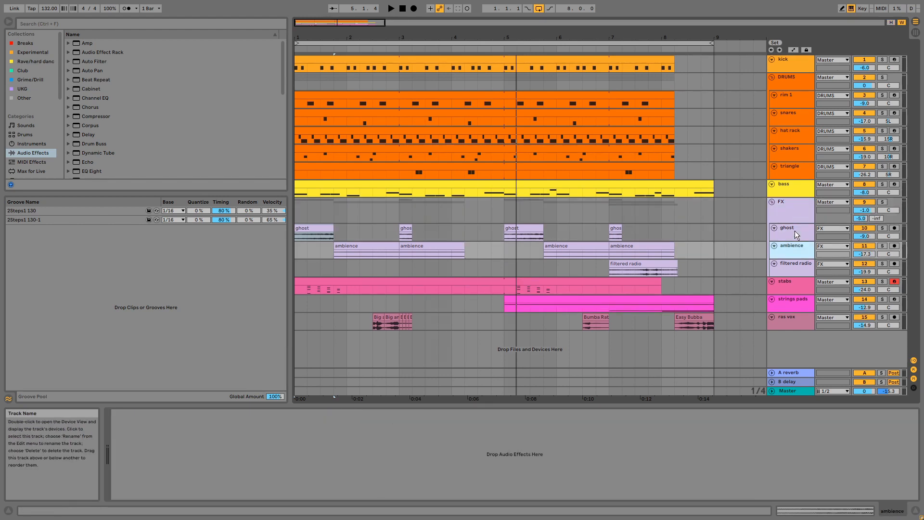
Step: Play the stabs track soloed, examine the chords in its MIDI clip, and unsolo it to hear it in the full mix
left_click(882, 281)
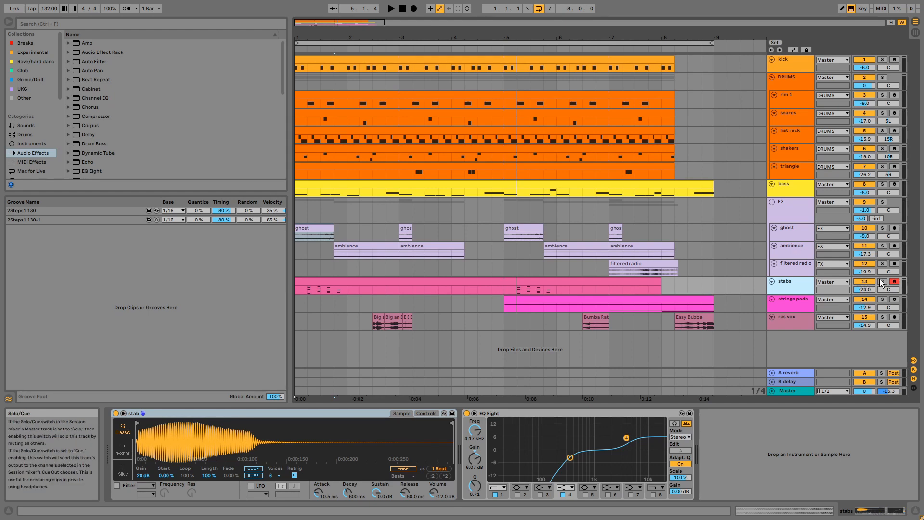
left_click(430, 282)
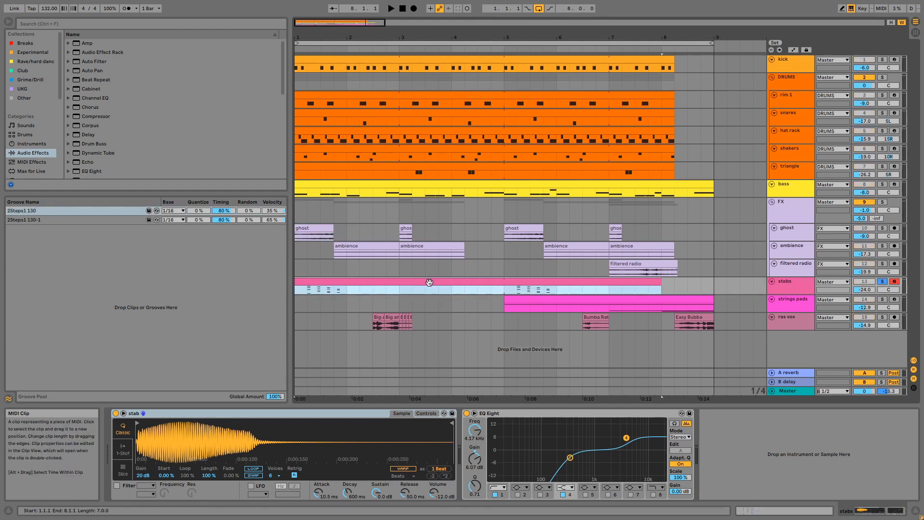
key("space")
double_click(429, 282)
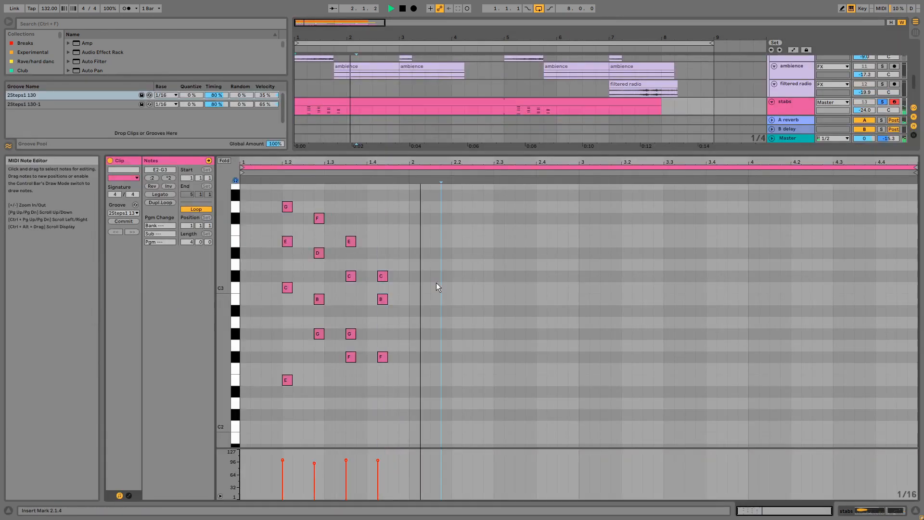
left_click(883, 101)
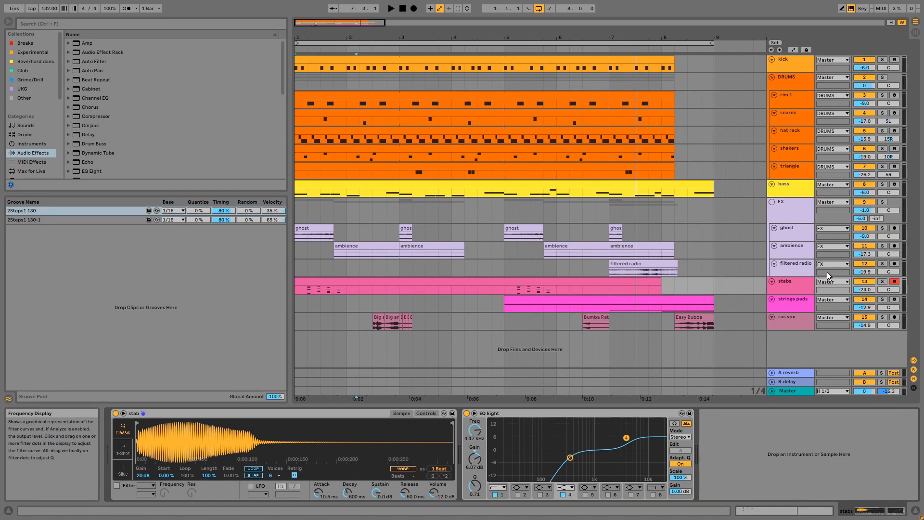
Step: Examine the stabs track's sampler and EQ Eight, and enlarge the track to show its send levels
left_click(798, 288)
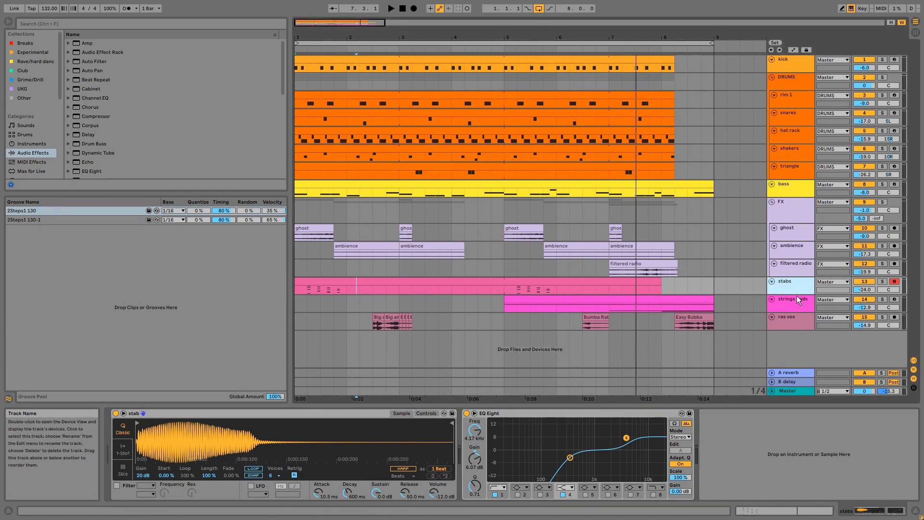
left_click_drag(850, 294, 851, 303)
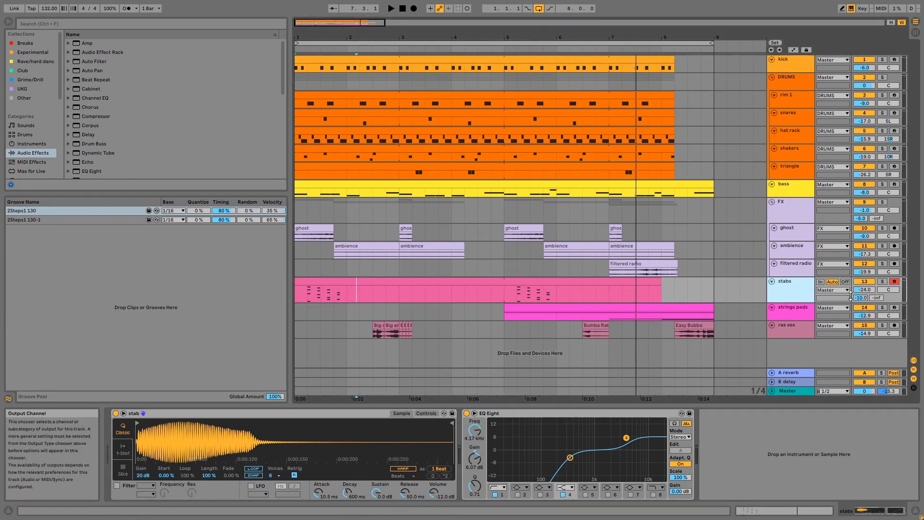
Step: Play the strings pads clip soloed from bar 5 with its Serum patch open, and play it again in the full mix
left_click(882, 309)
left_click(665, 308)
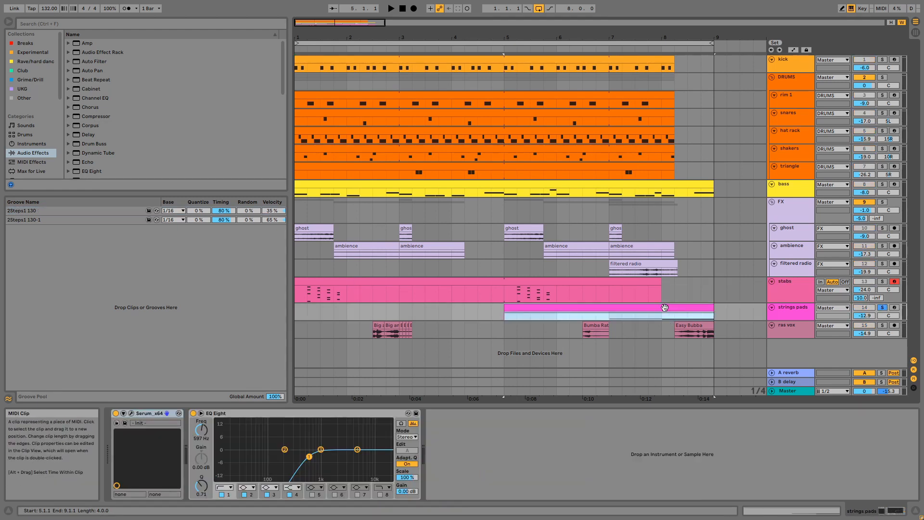
key("space")
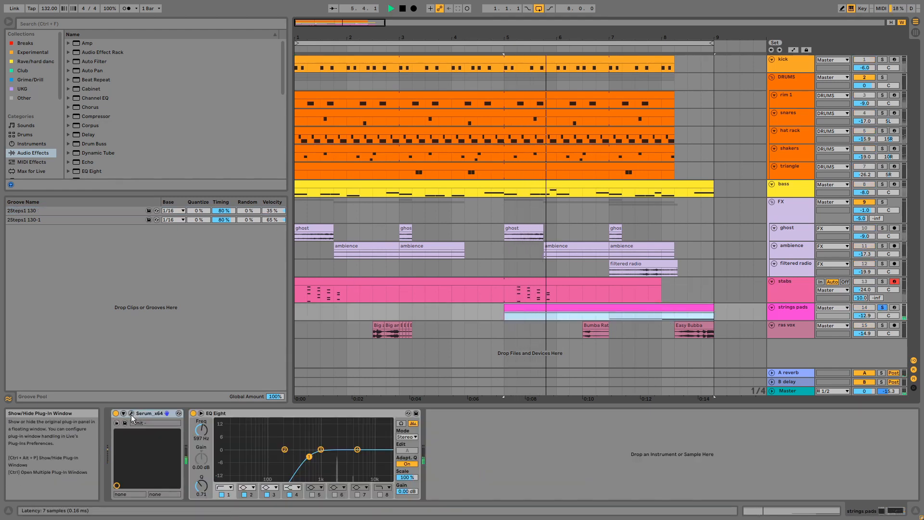
key("ctrl+alt+p")
left_click_drag(429, 133, 337, 98)
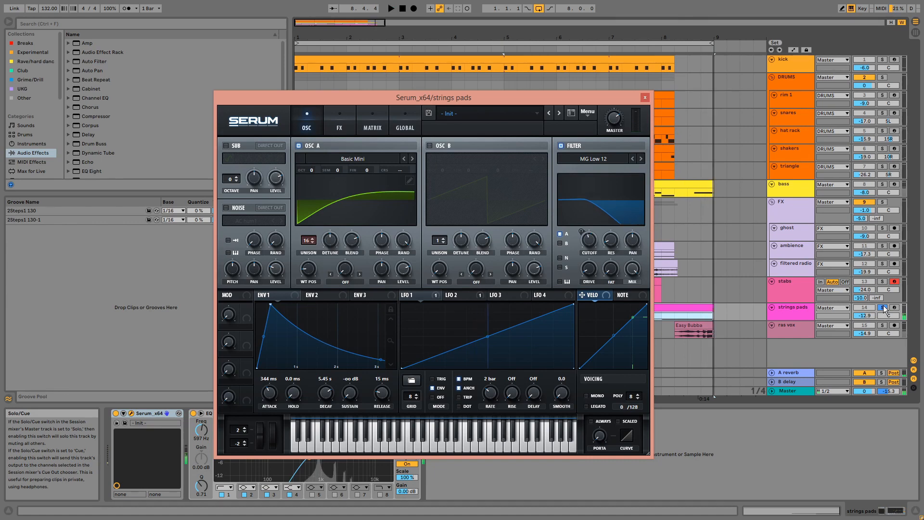
key("space")
key("space")
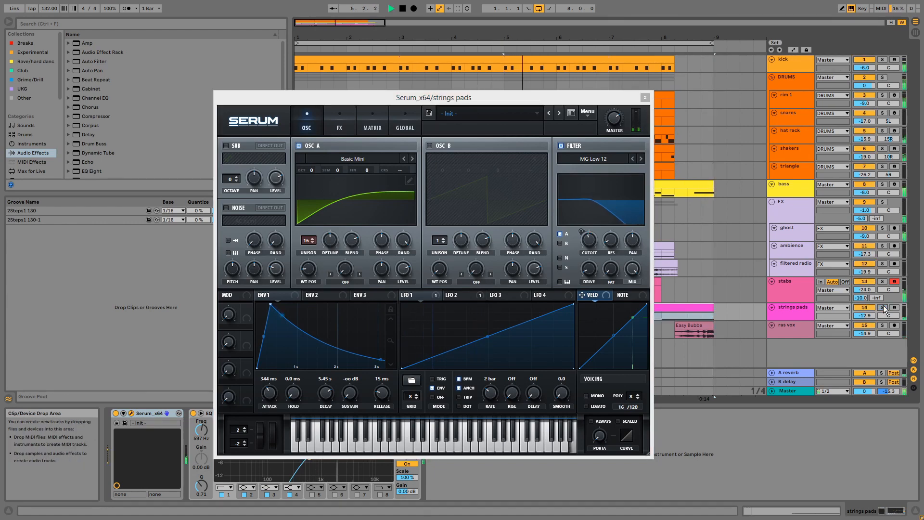
Step: Examine Serum's envelope 1 and the LFO 1 modulation of the filter cutoff, playing the pads in the mix and soloed
left_click(685, 307)
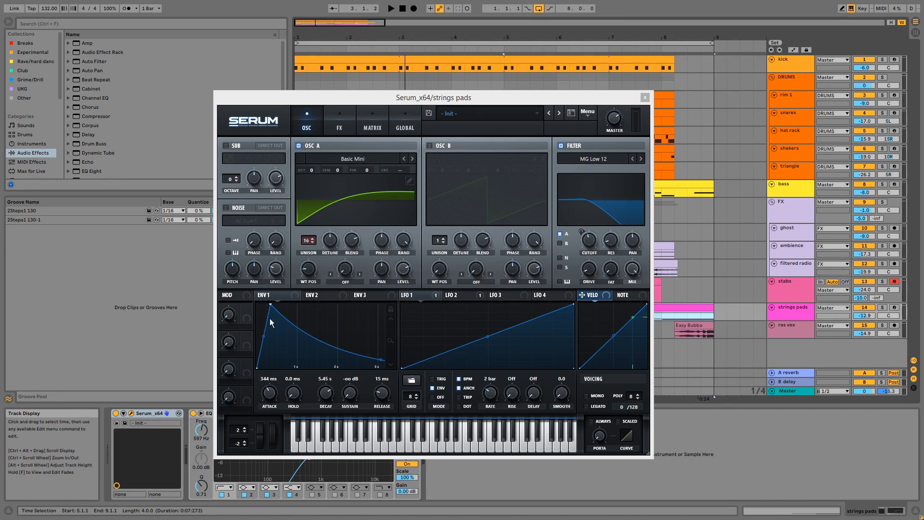
left_click(389, 343)
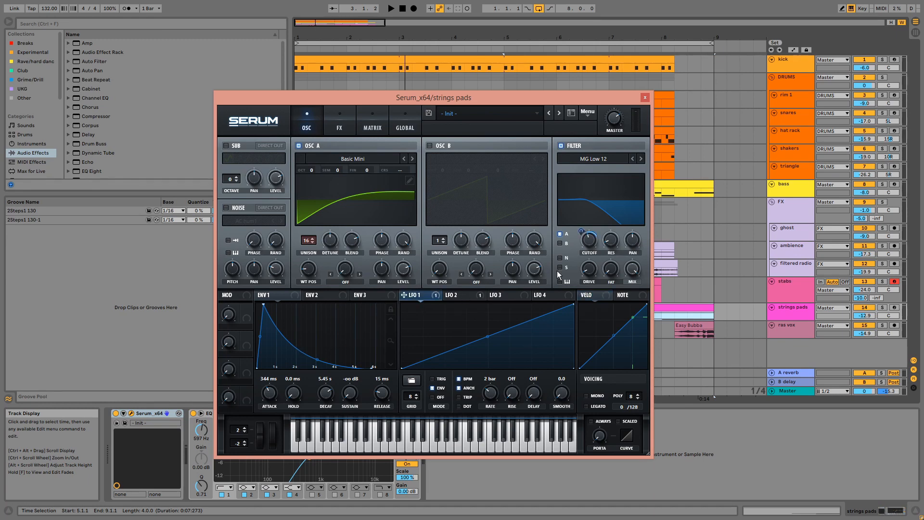
mouse_move(586, 246)
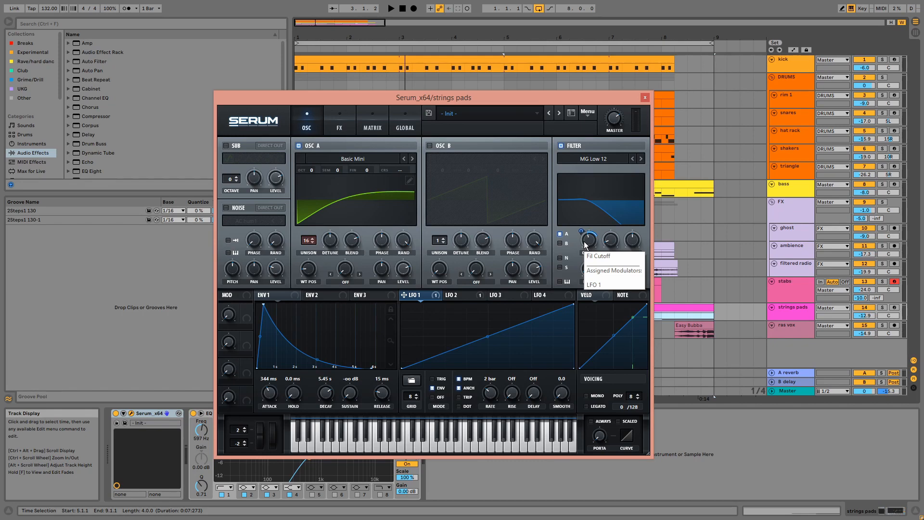
key("space")
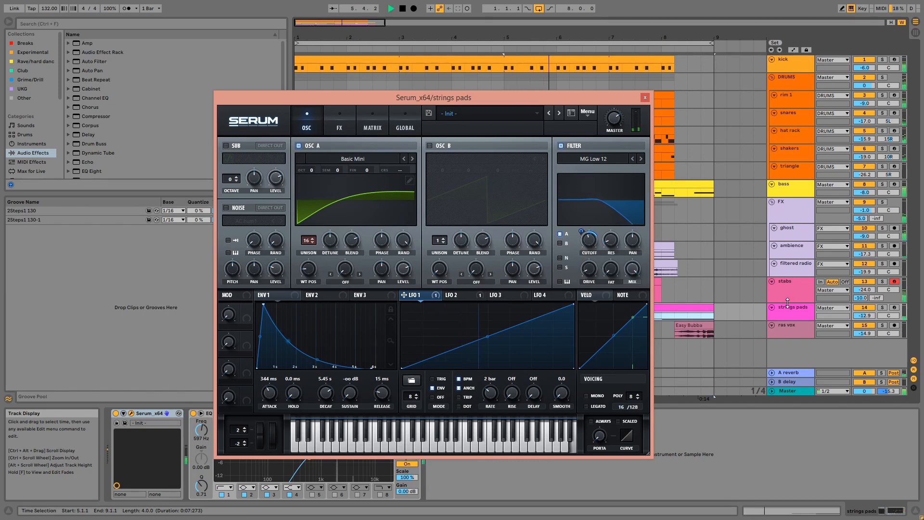
left_click(883, 308)
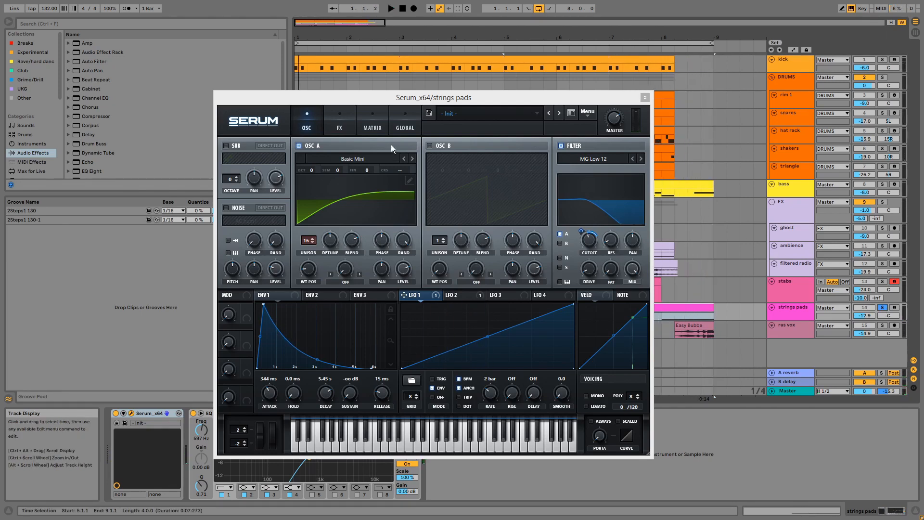
Step: Examine Serum's modulation matrix, LFO 2 shape and effects, and close the plug-in window
left_click(372, 125)
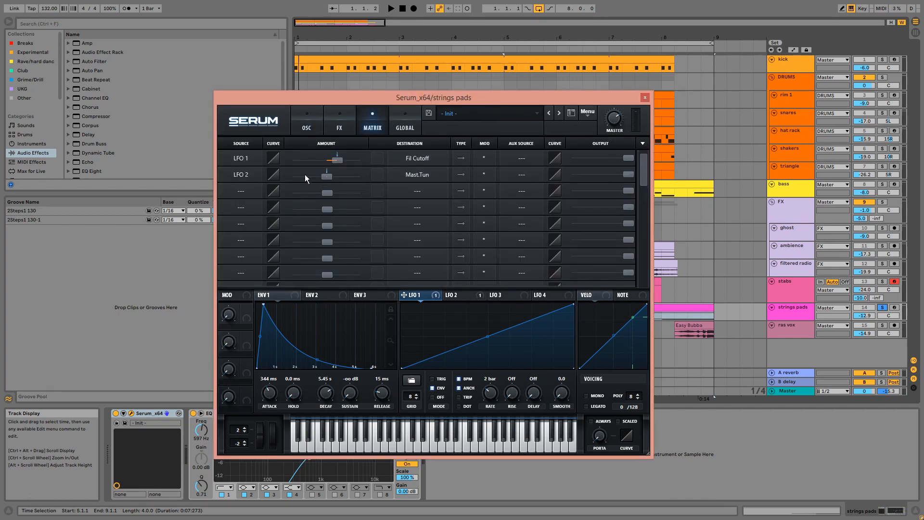
left_click(469, 297)
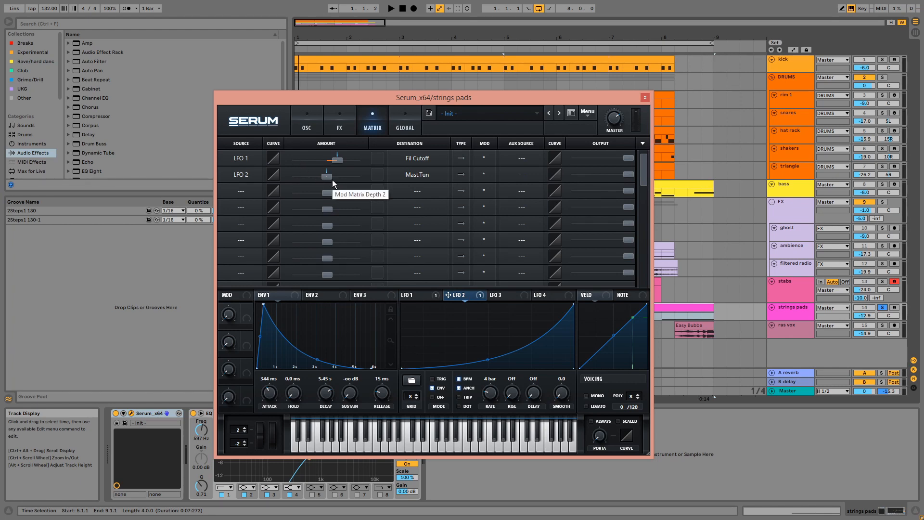
left_click(332, 125)
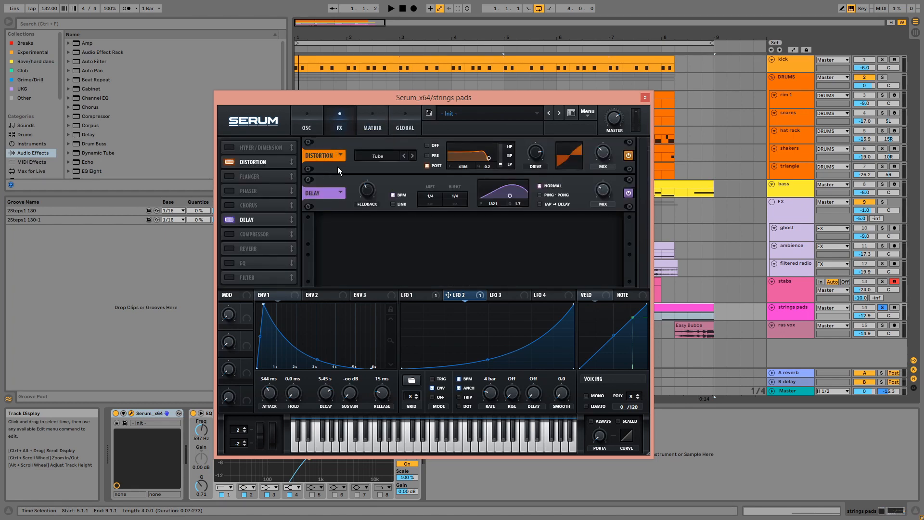
left_click(647, 95)
Step: Examine the strings pads track's EQ Eight, and enlarge the track to show its send levels
left_click(317, 415)
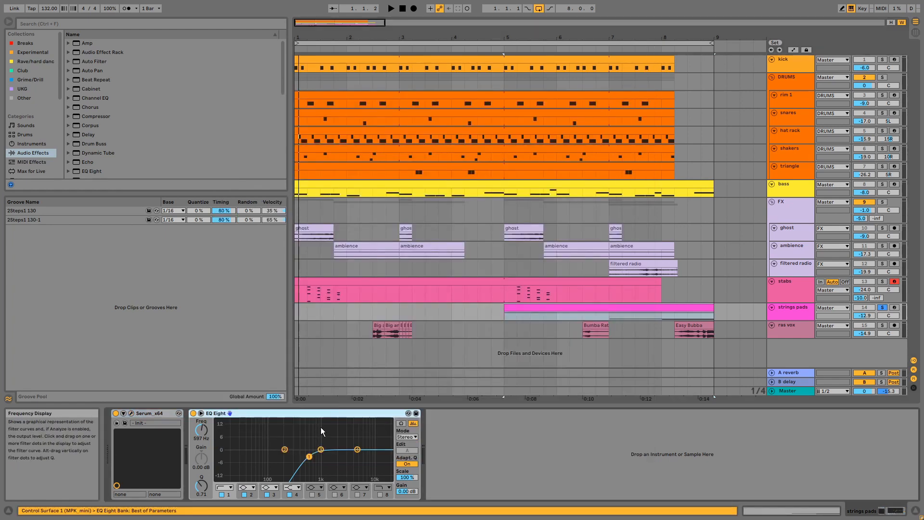
left_click(791, 312)
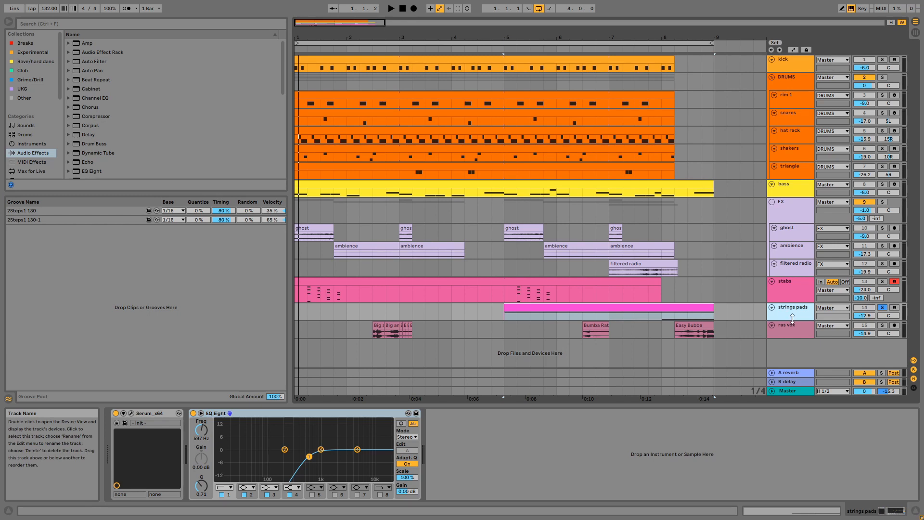
left_click_drag(793, 319, 794, 327)
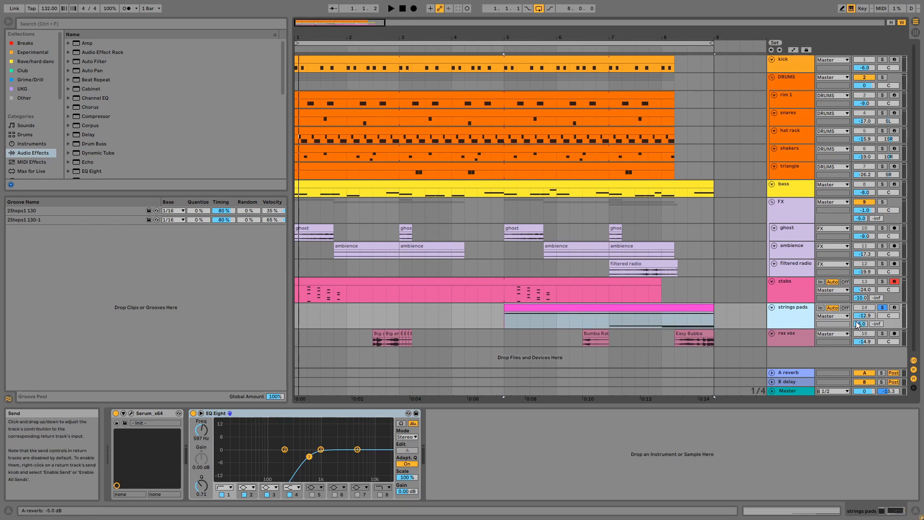
Step: Play the soloed strings pads clip while examining its MIDI notes, and unsolo the track to hear the full mix
double_click(687, 321)
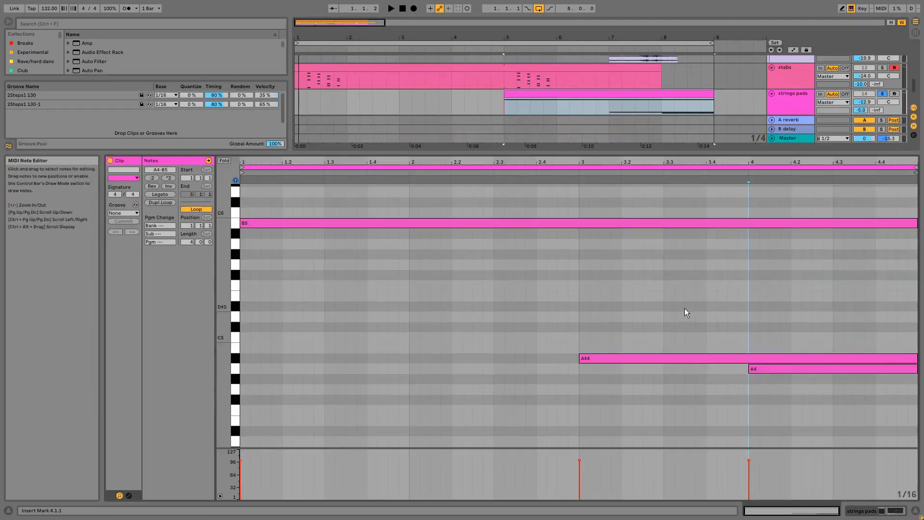
key("space")
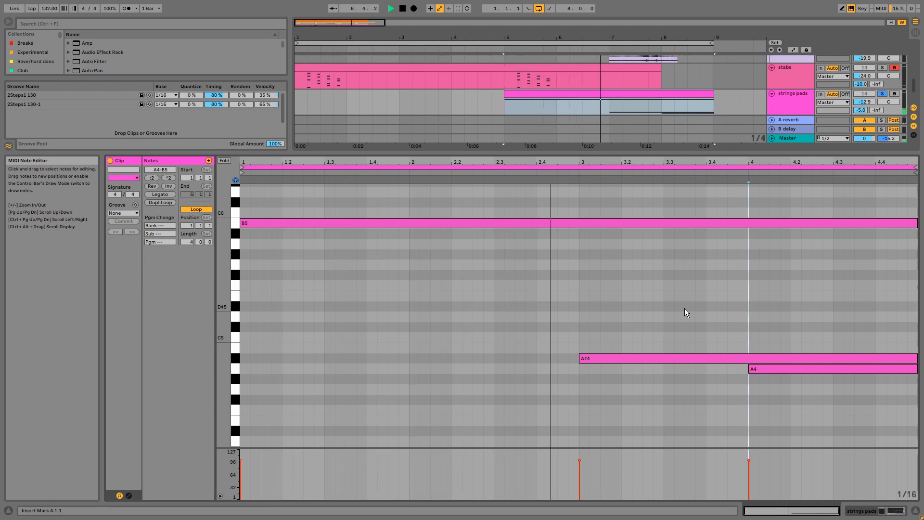
left_click(883, 94)
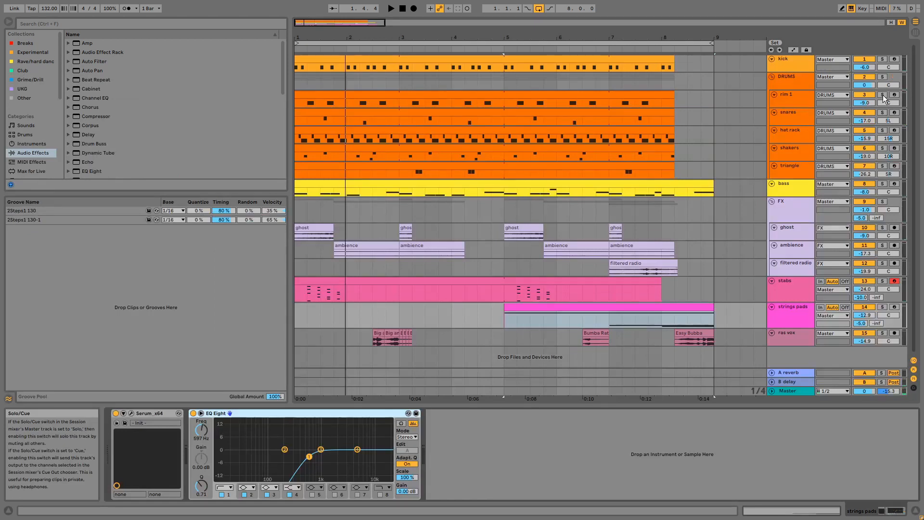
Step: Optimize the track heights, and play the ras vox track soloed from 1.1.1
left_click(892, 26)
left_click(882, 309)
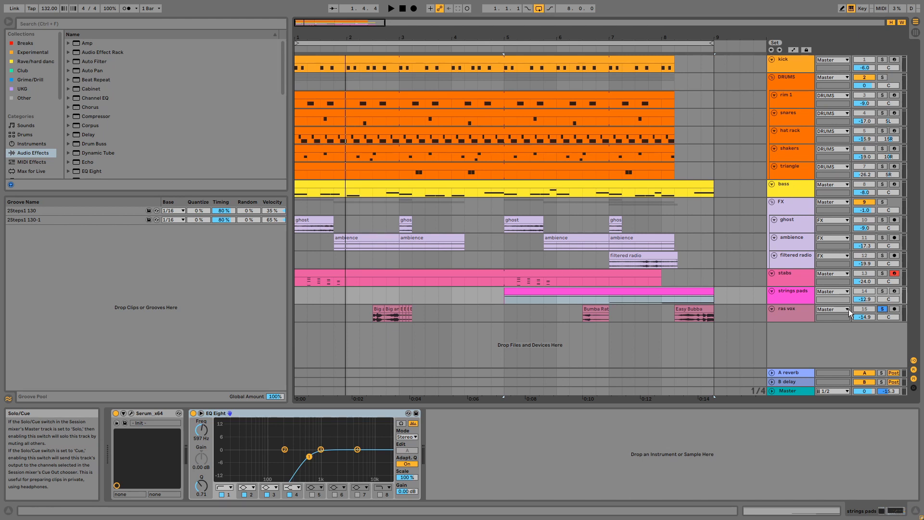
left_click(296, 313)
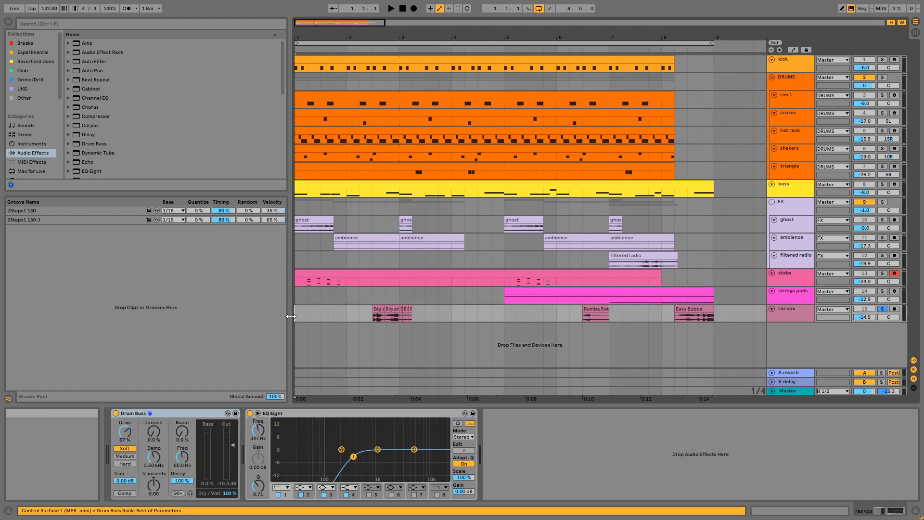
key("space")
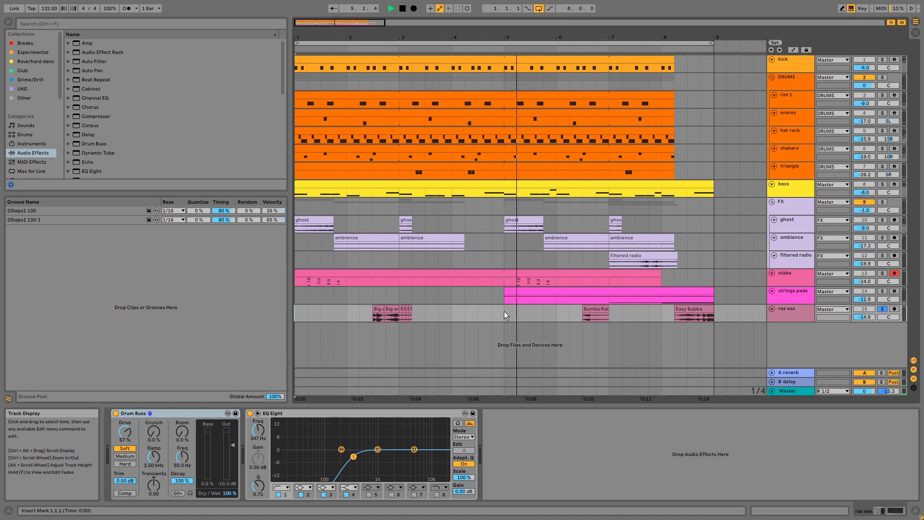
Step: Enlarge the ras vox track, show its B-delay send automation, and stop playback
left_click_drag(799, 322, 799, 331)
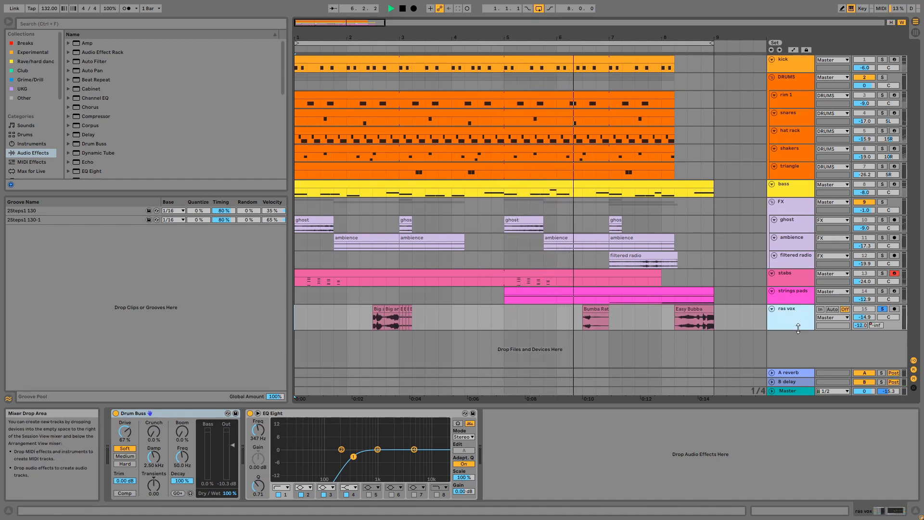
right_click(880, 329)
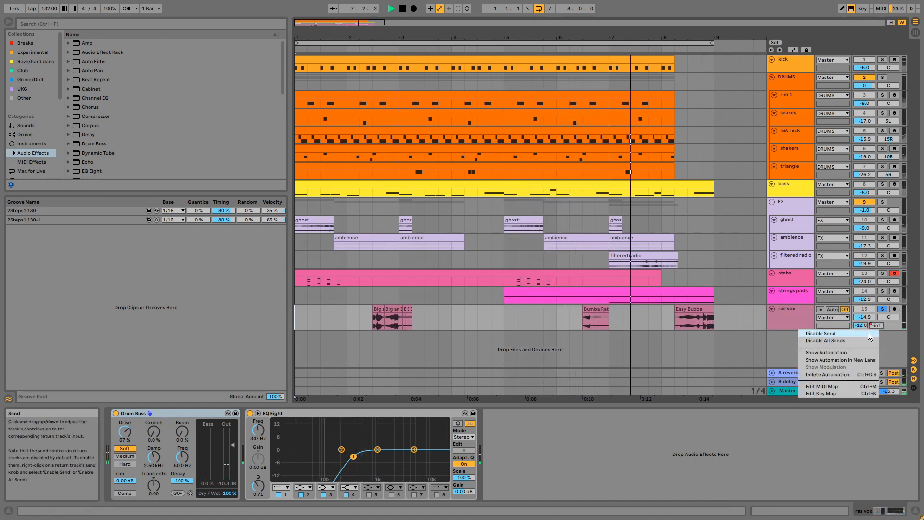
left_click(854, 350)
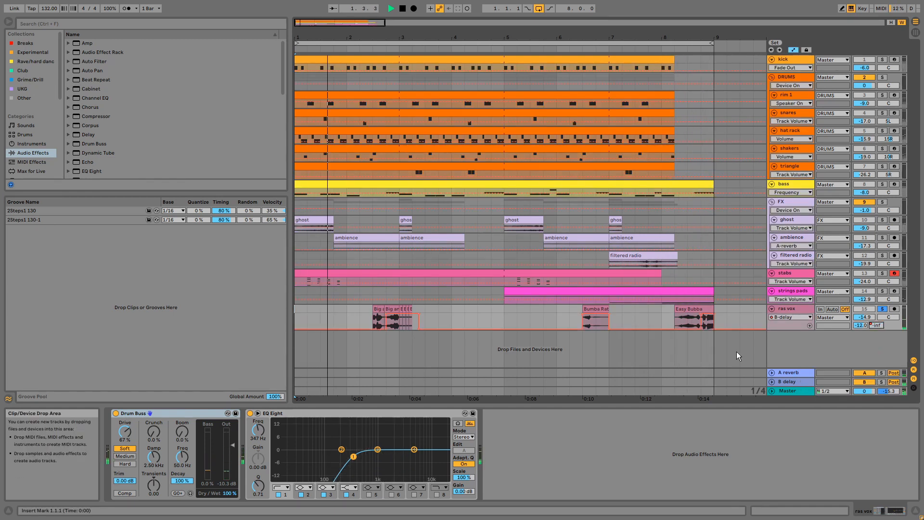
key("space")
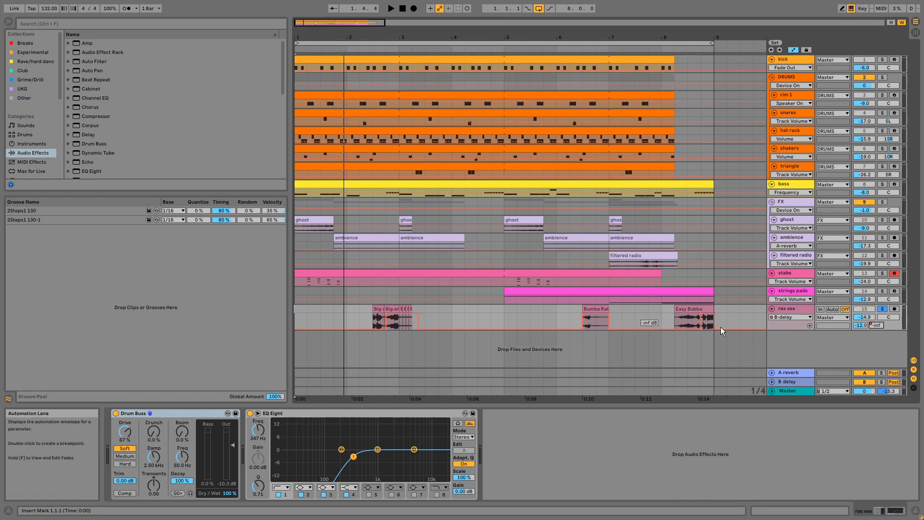
Step: Unfold the B delay return track to examine its Delay device, fold it again, and reselect the ras vox track
left_click(772, 383)
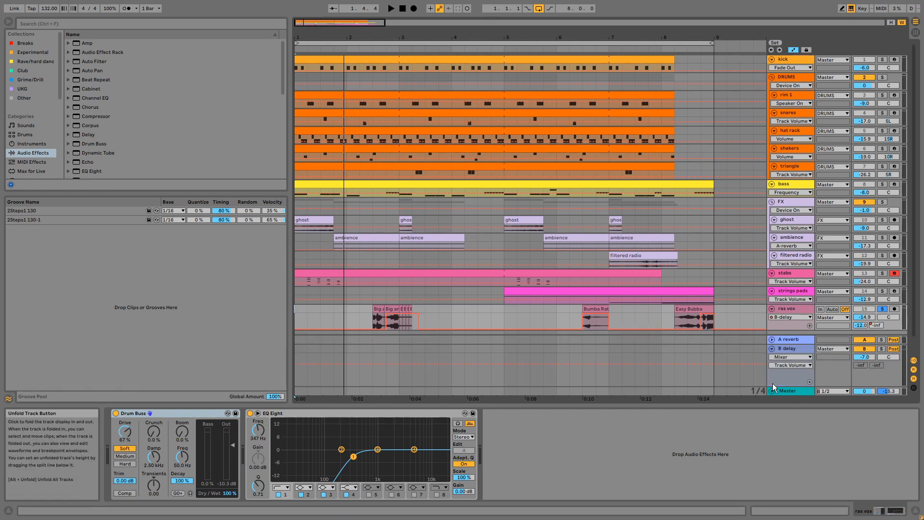
left_click(795, 351)
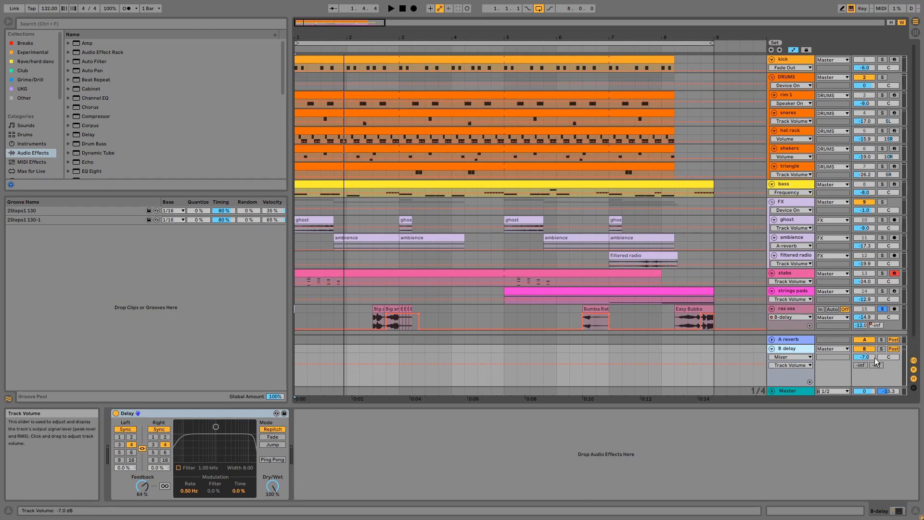
left_click(774, 349)
left_click(787, 310)
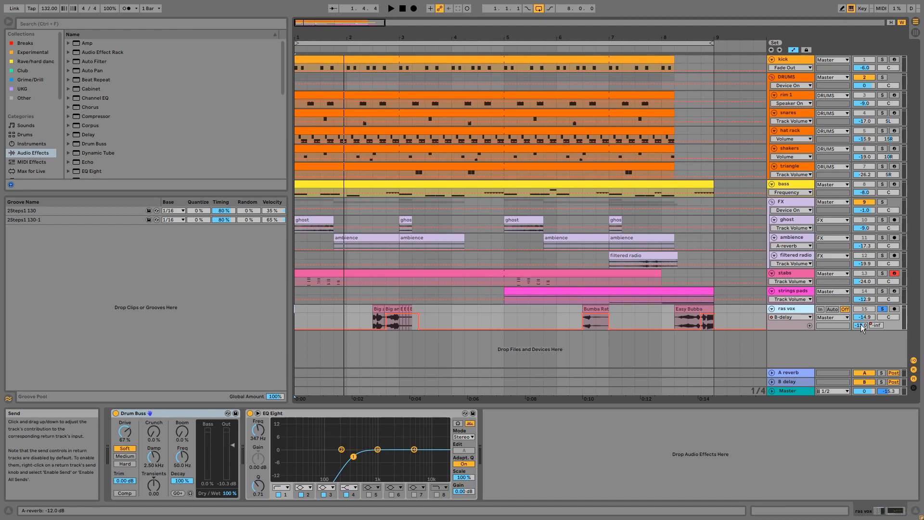
Step: Unsolo ras vox, play the full mix from 2.1.1, place the insert marker at 6.1.1, and stop playback
left_click(883, 310)
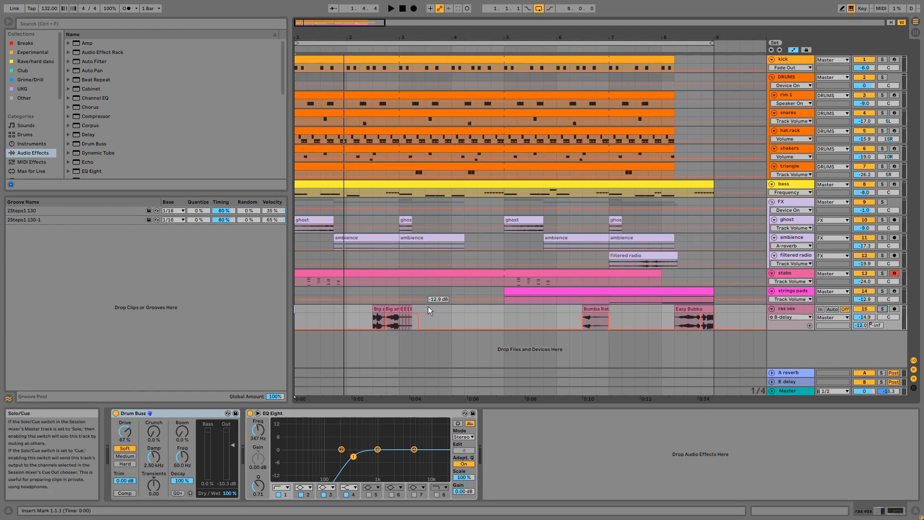
left_click(346, 316)
key("space")
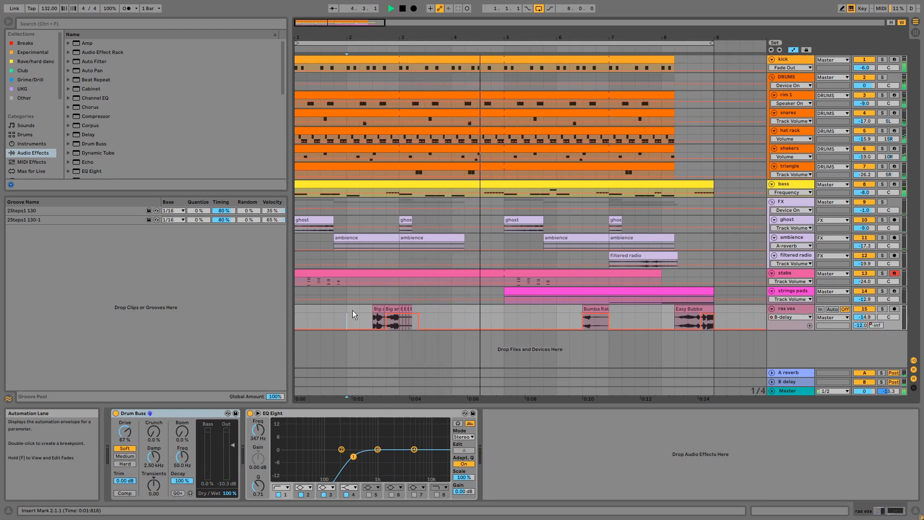
left_click(557, 312)
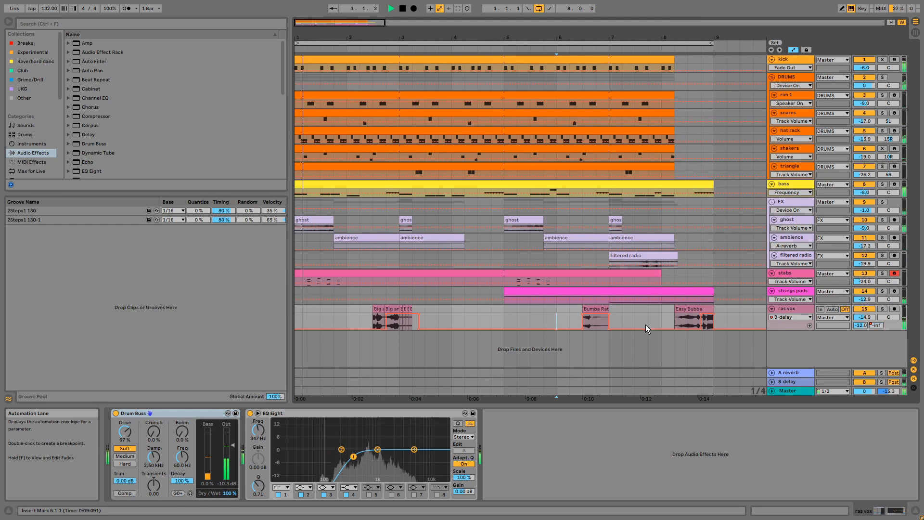
key("space")
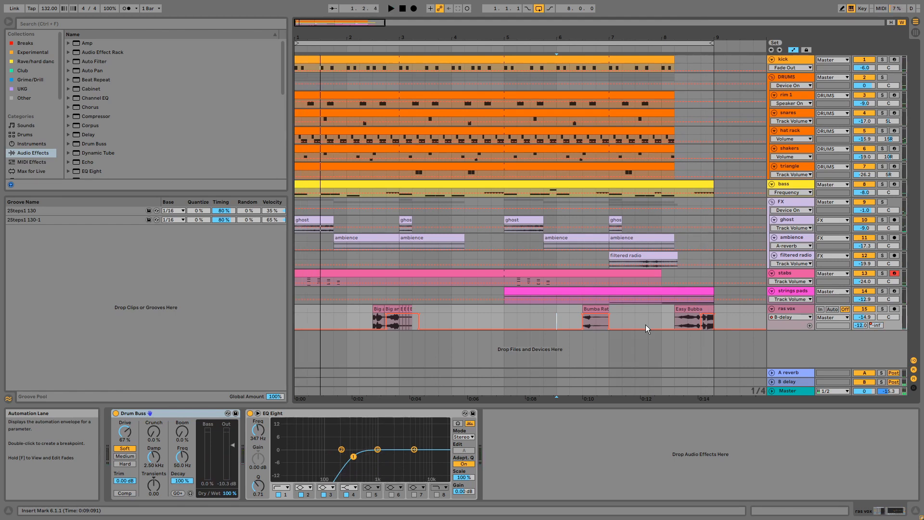